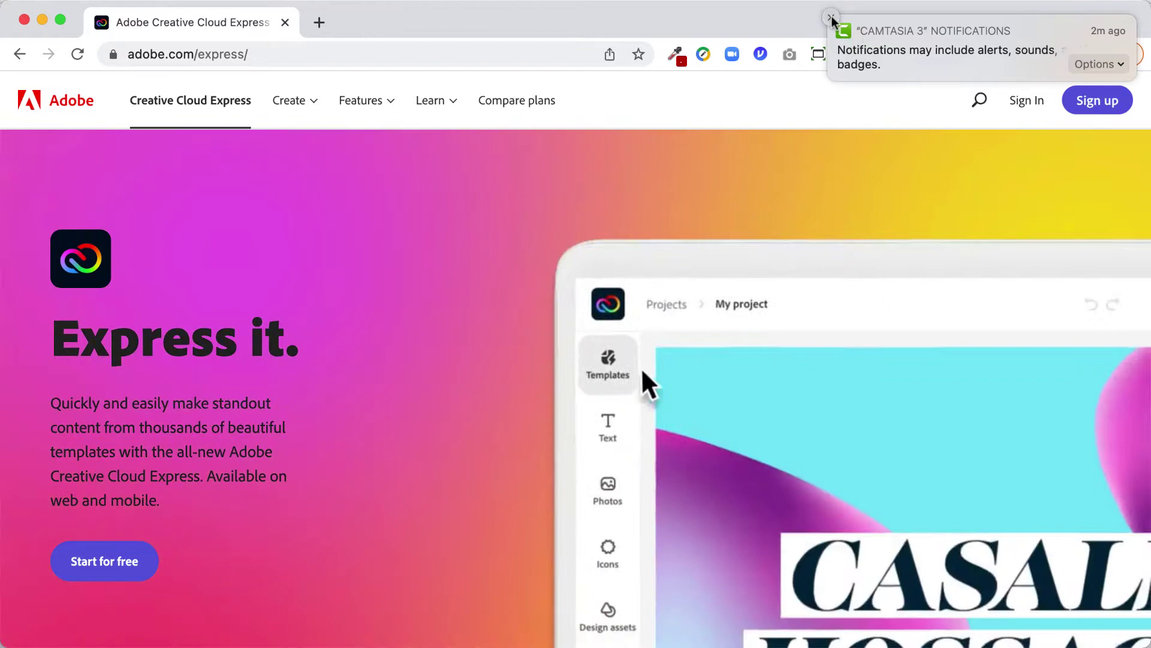
Dismiss the pop-up, start an Adobe ID sign-in with the school email, and choose Company or School Account.
click(831, 18)
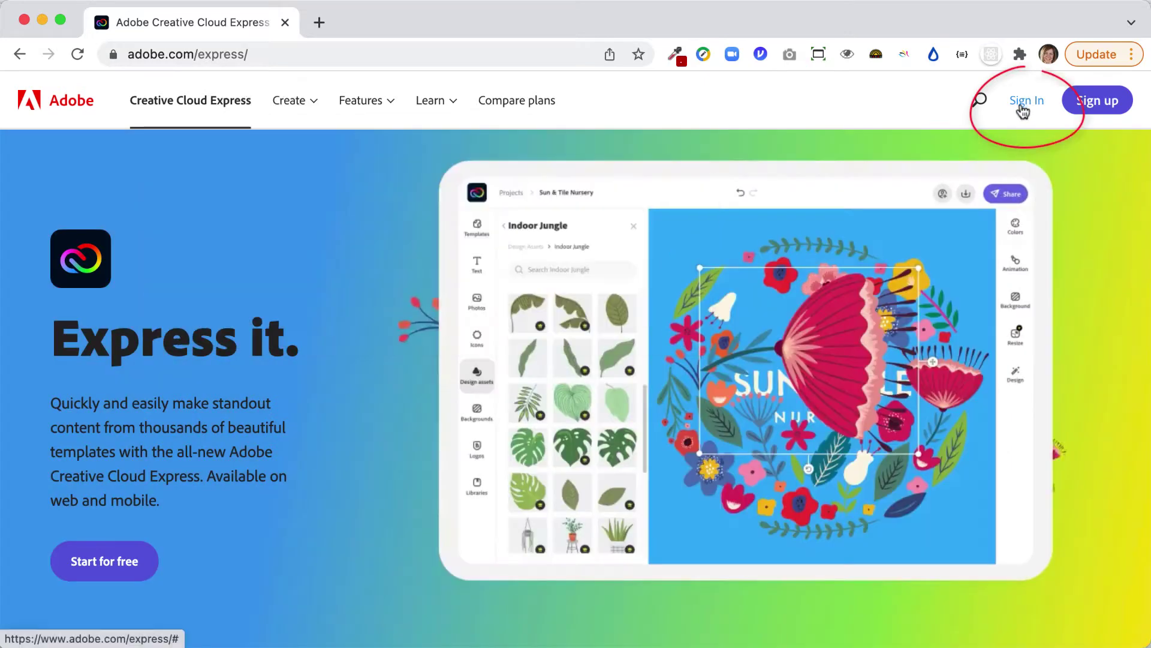
click(1022, 107)
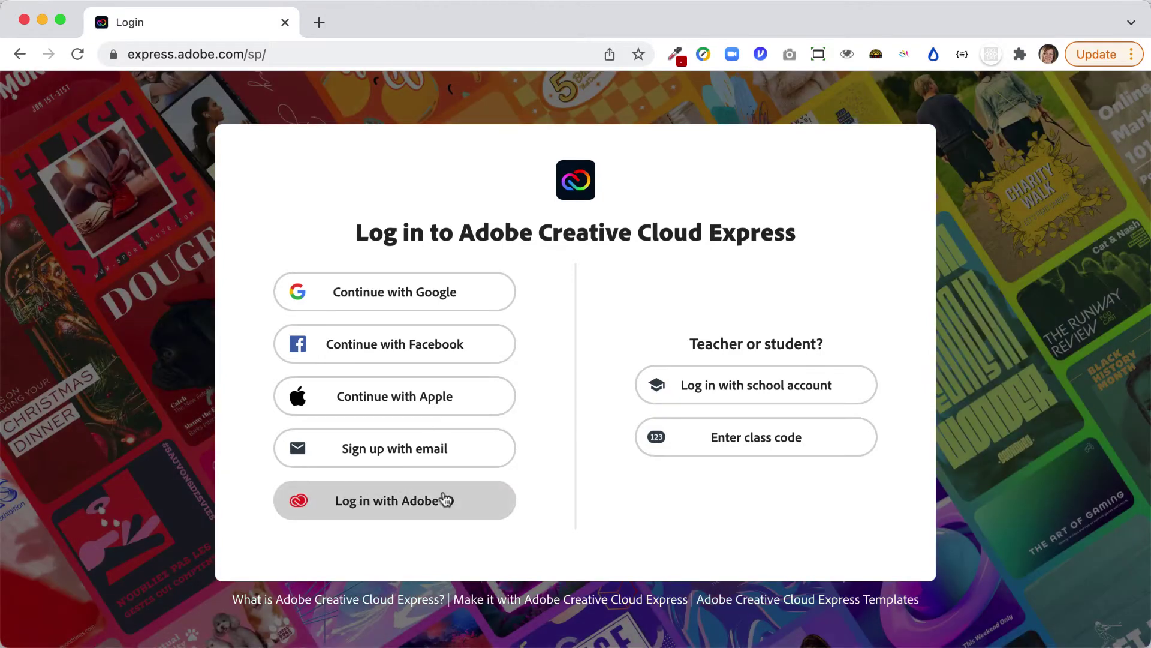
click(444, 499)
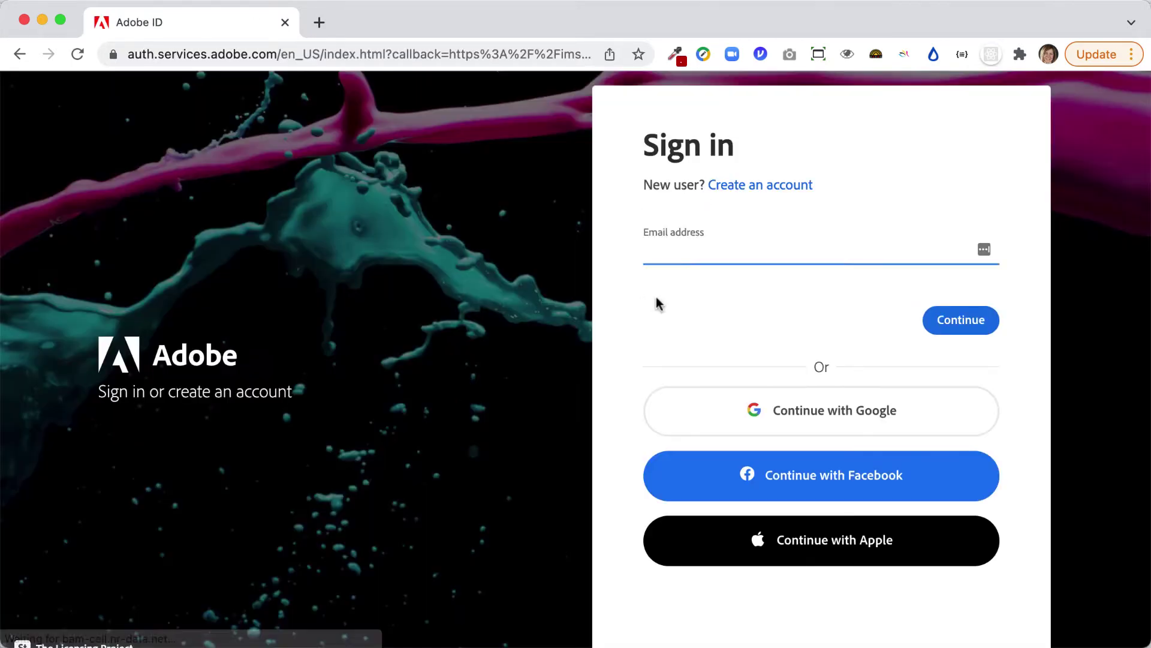
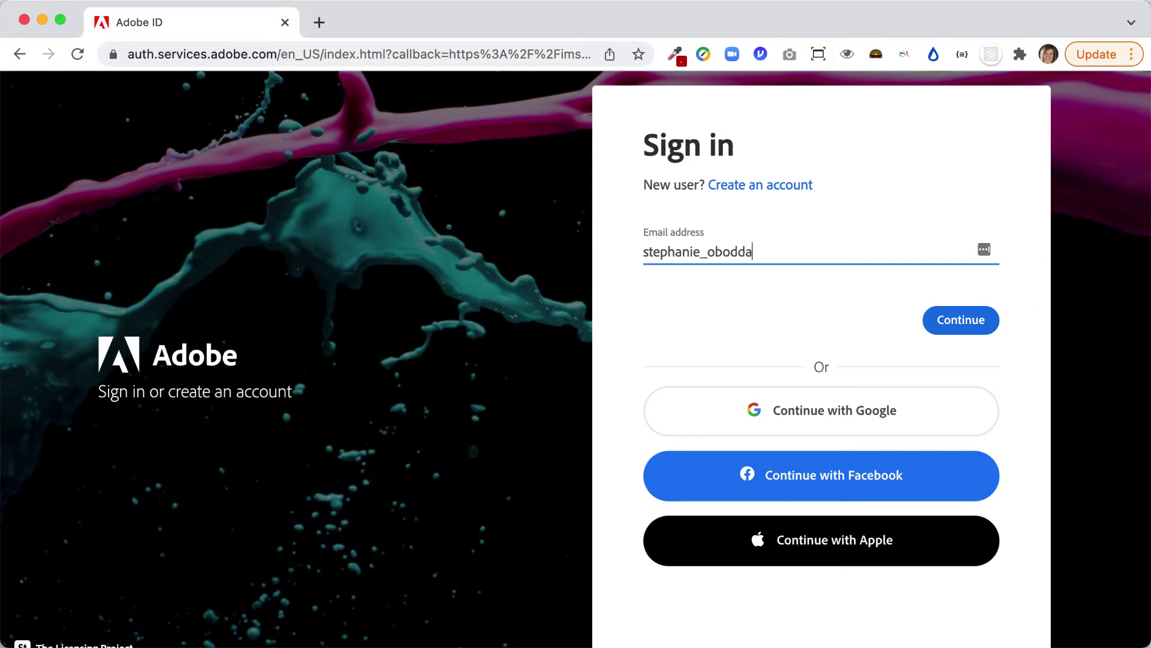
click(951, 324)
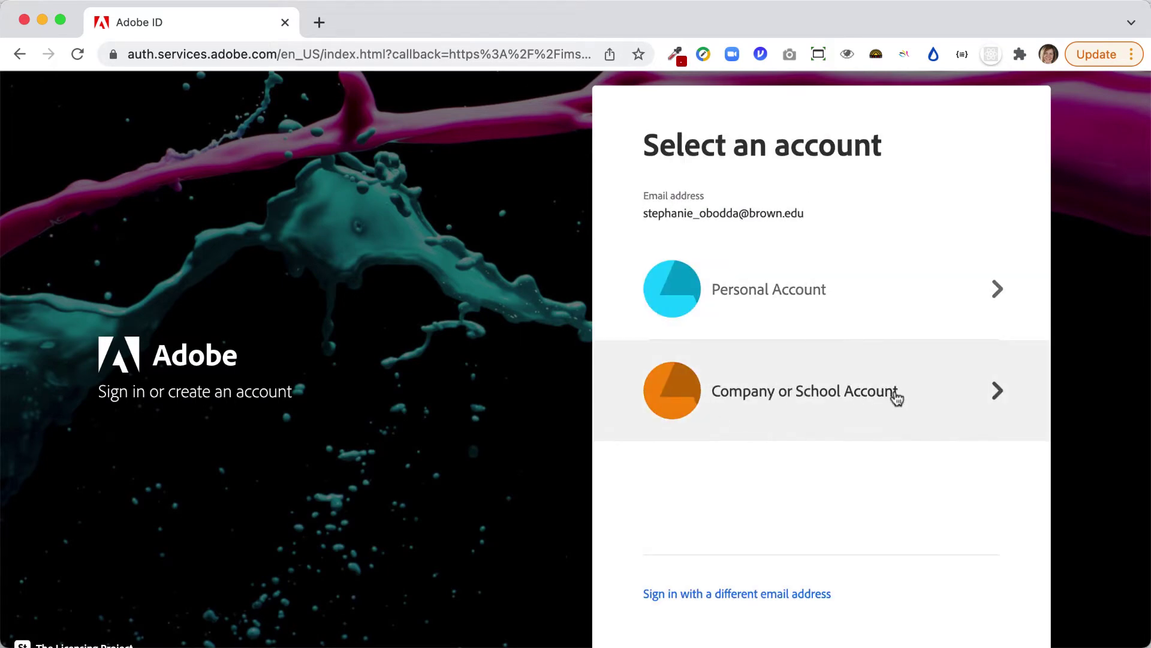
click(862, 429)
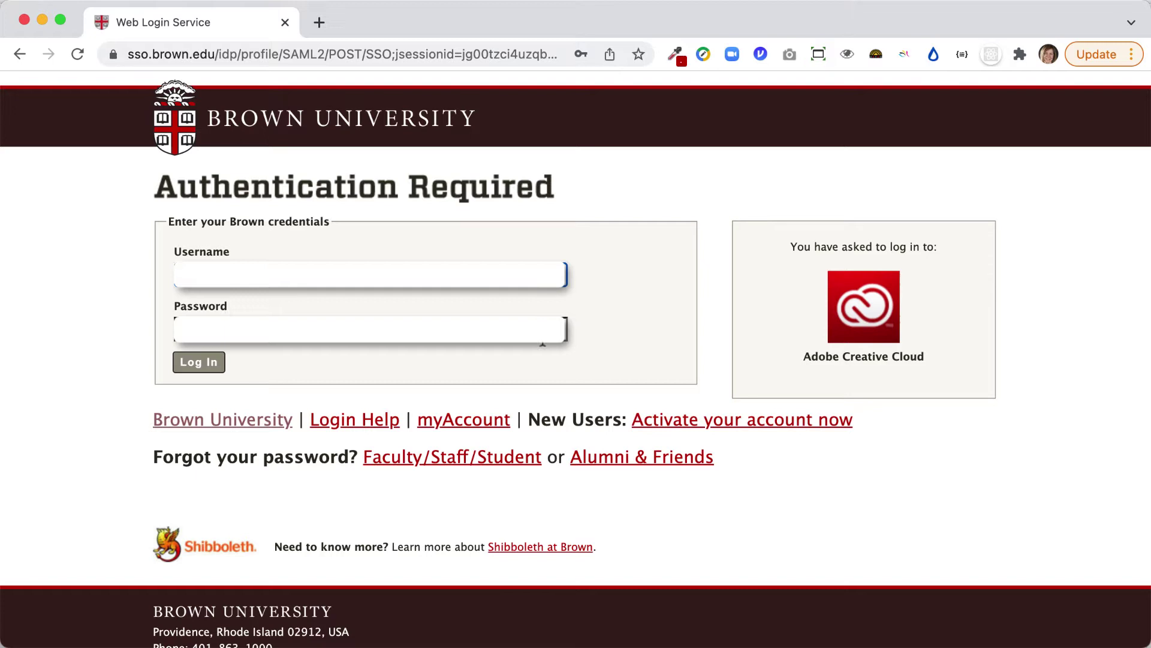
Submit the Brown University username and password to reach the Express home page.
click(192, 361)
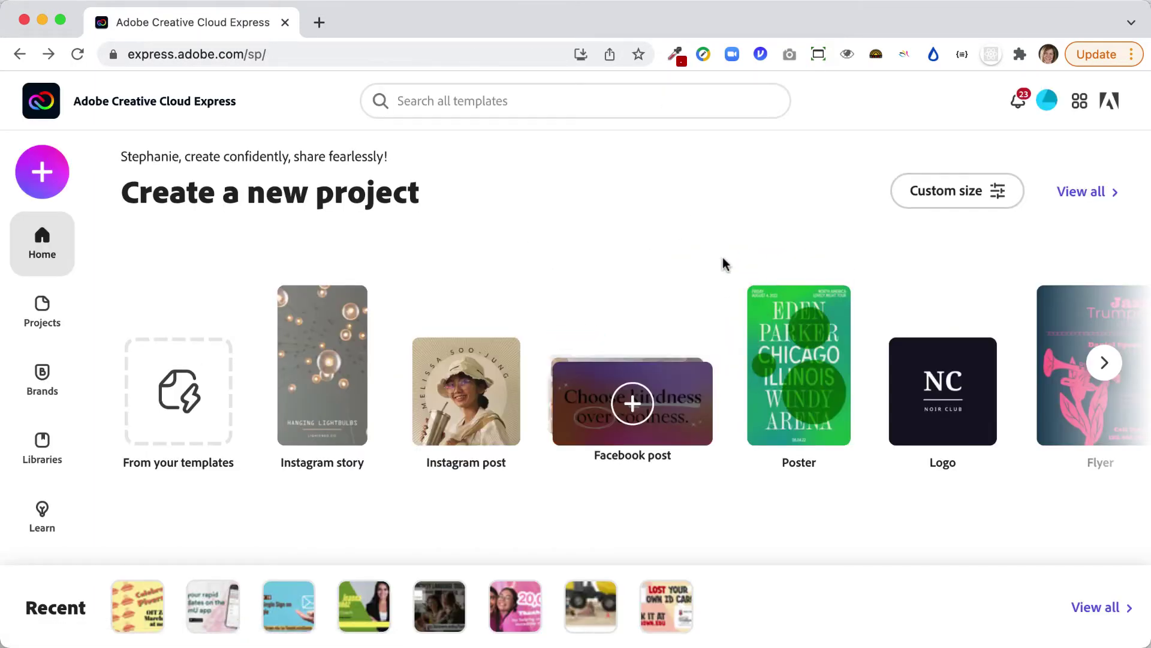
Browse the Create a new project types through to the Custom size option.
click(1104, 363)
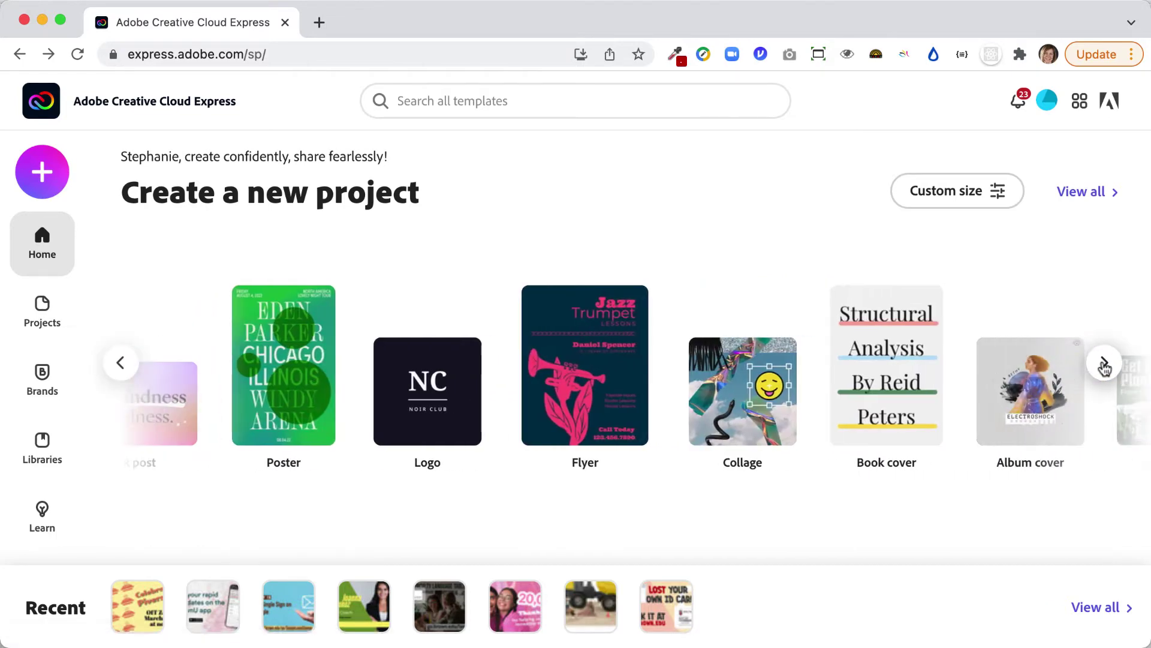
click(1104, 363)
click(1104, 363)
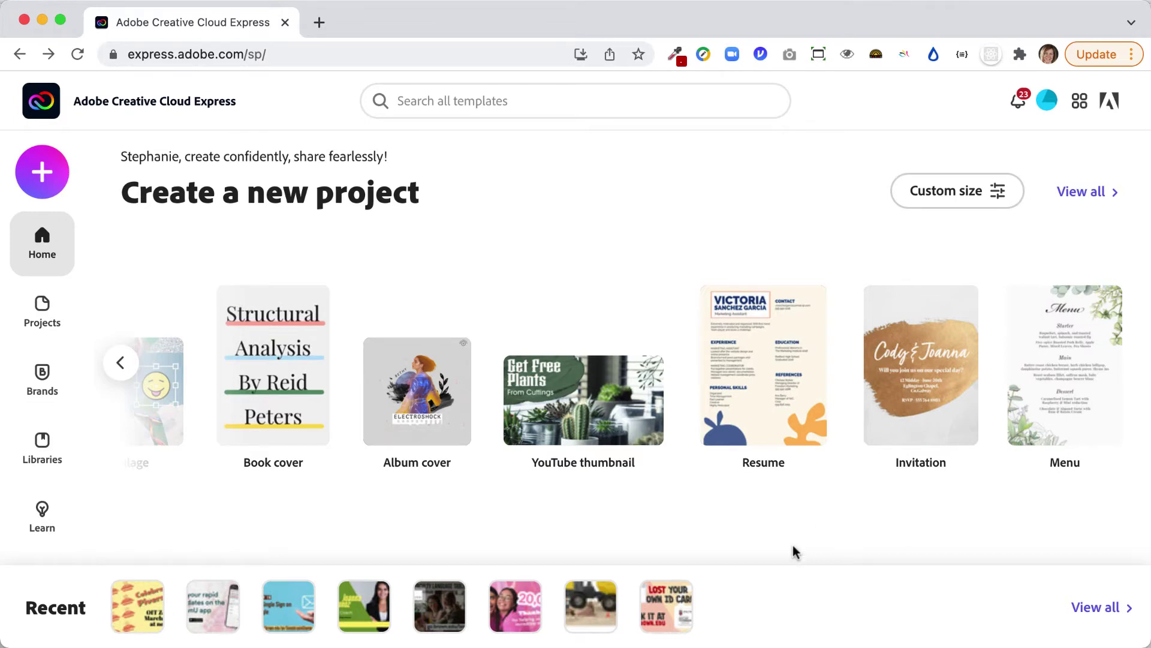
scroll(884, 366, left, 5)
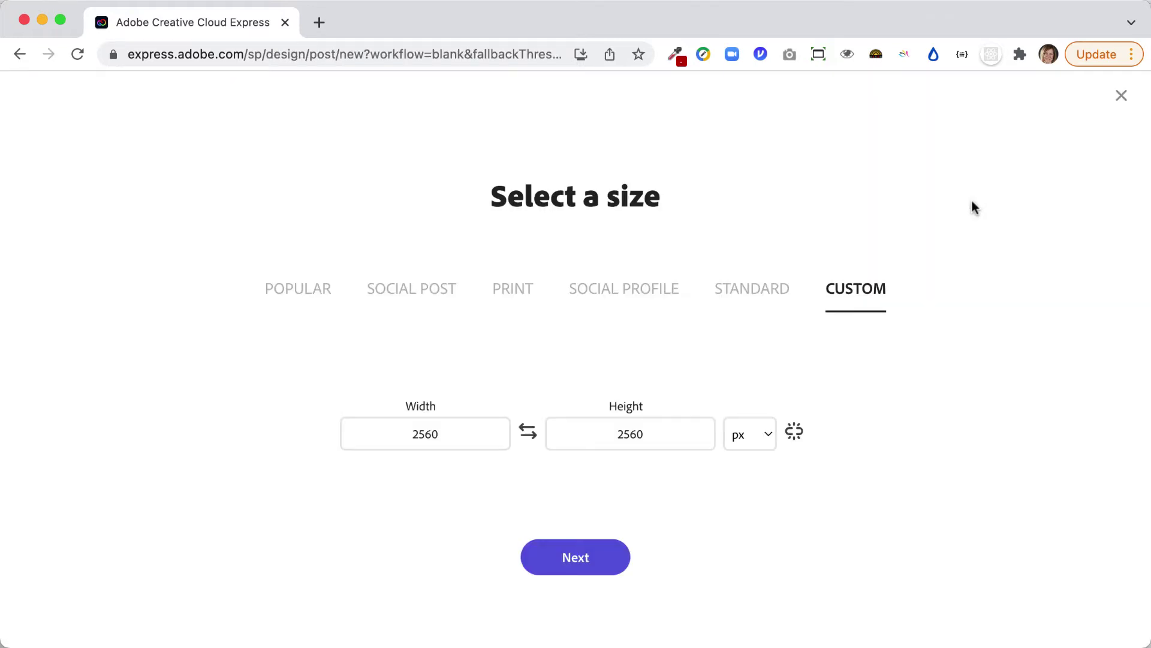
Set the custom canvas to 1920 × 1080 px and create the blank design.
click(456, 433)
text(1920)
key(Tab)
text(18)
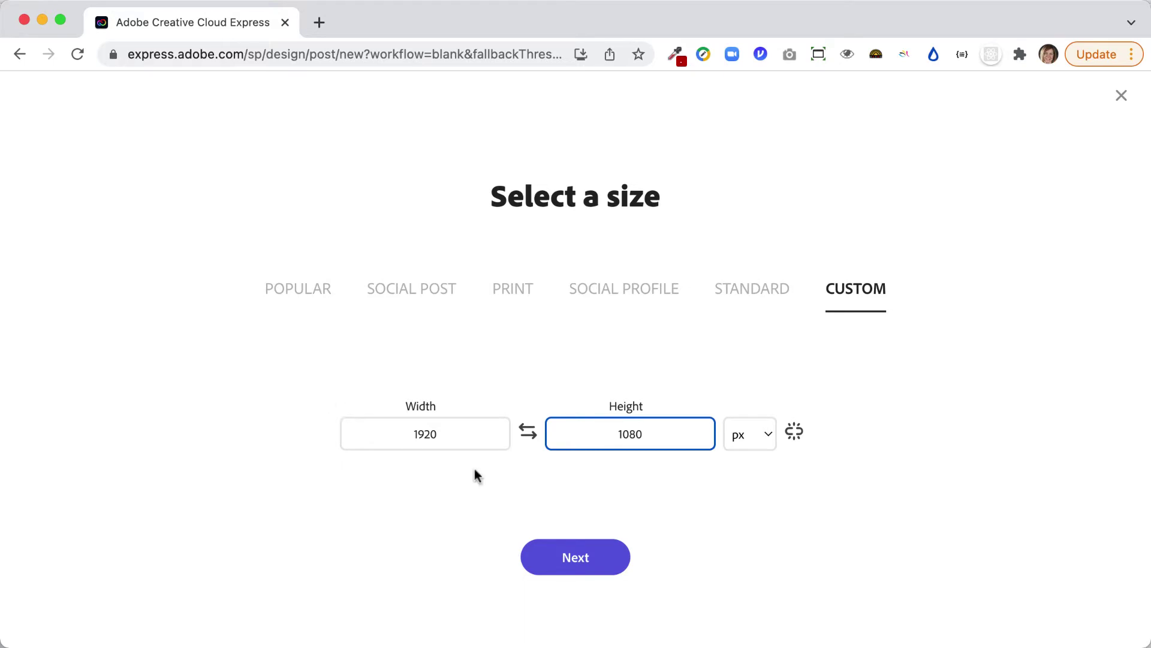
key(Return)
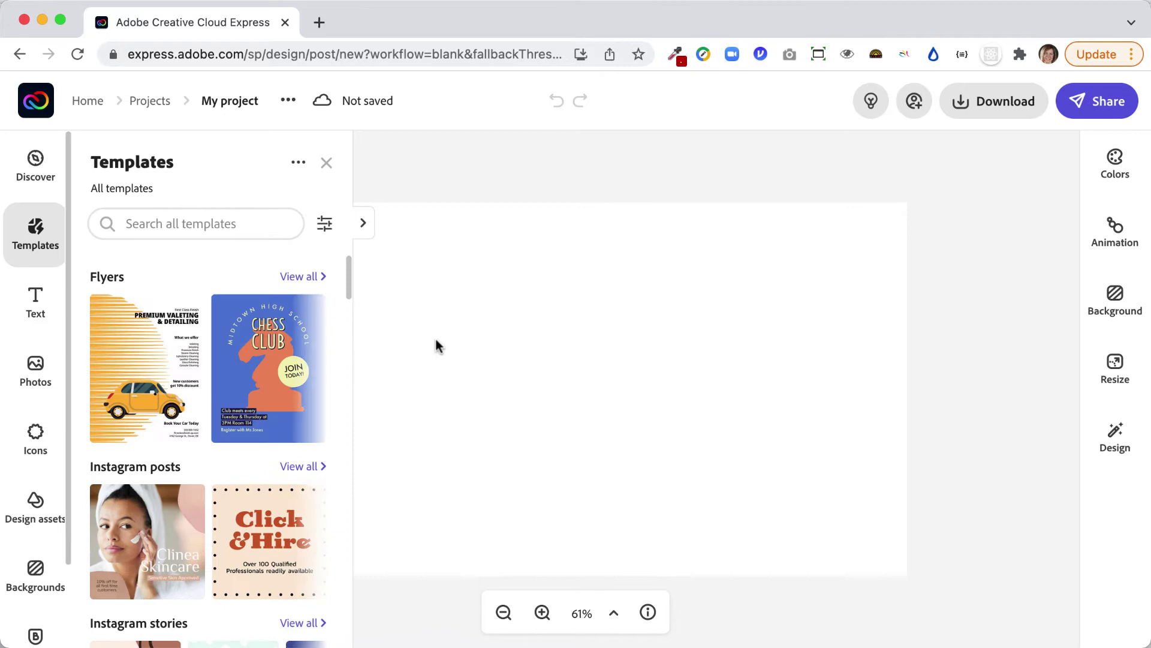
Apply the Understanding Photosynthesis template and close the Templates panel to enlarge the canvas.
scroll(198, 372, down, 15)
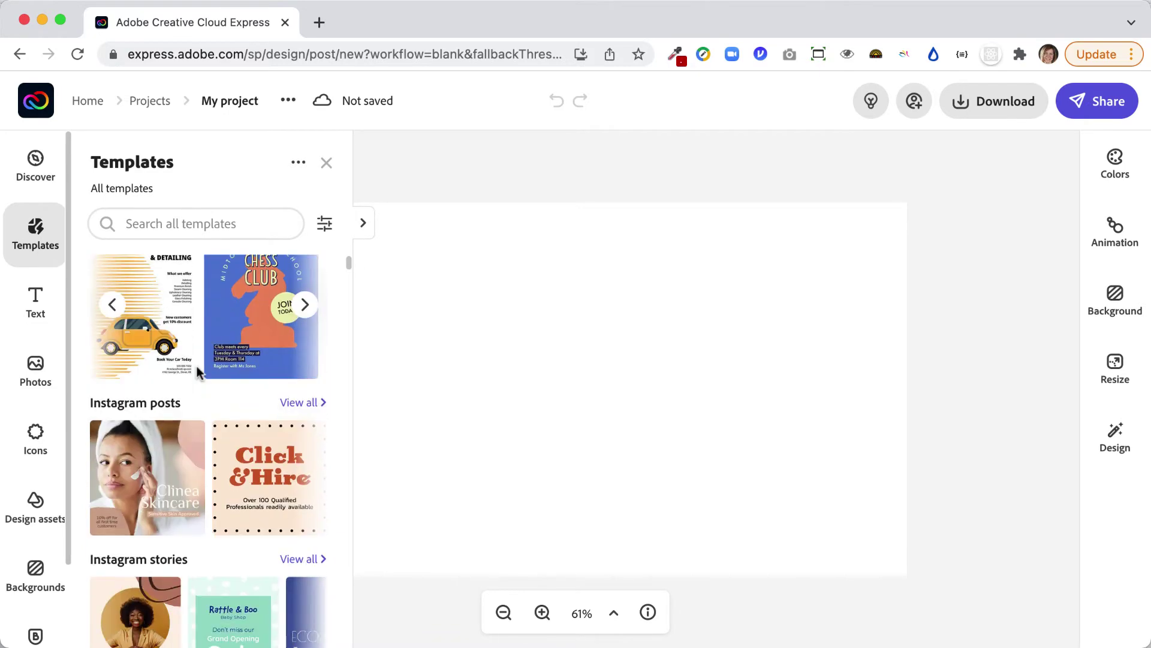
scroll(198, 372, up, 3)
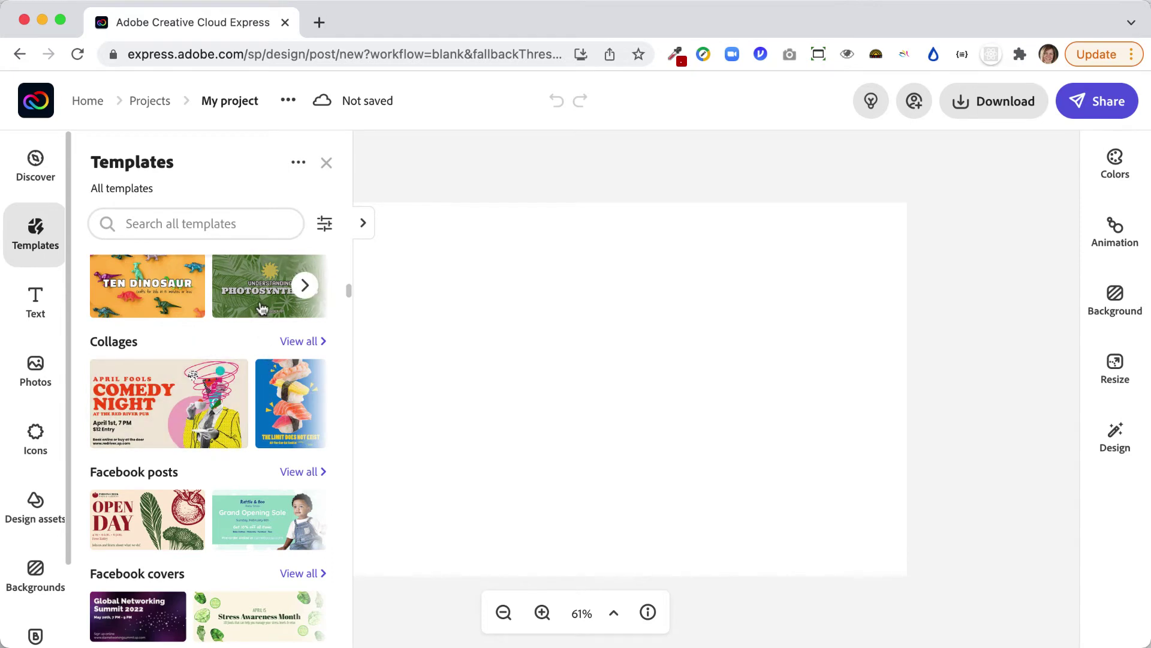
click(276, 291)
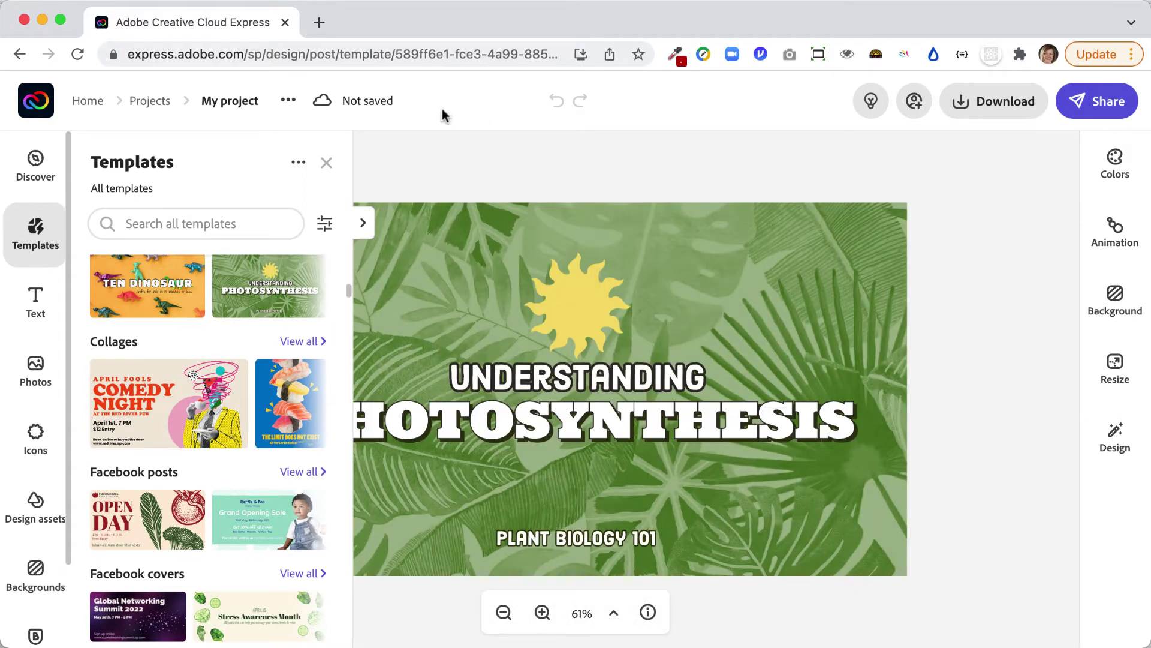
click(328, 163)
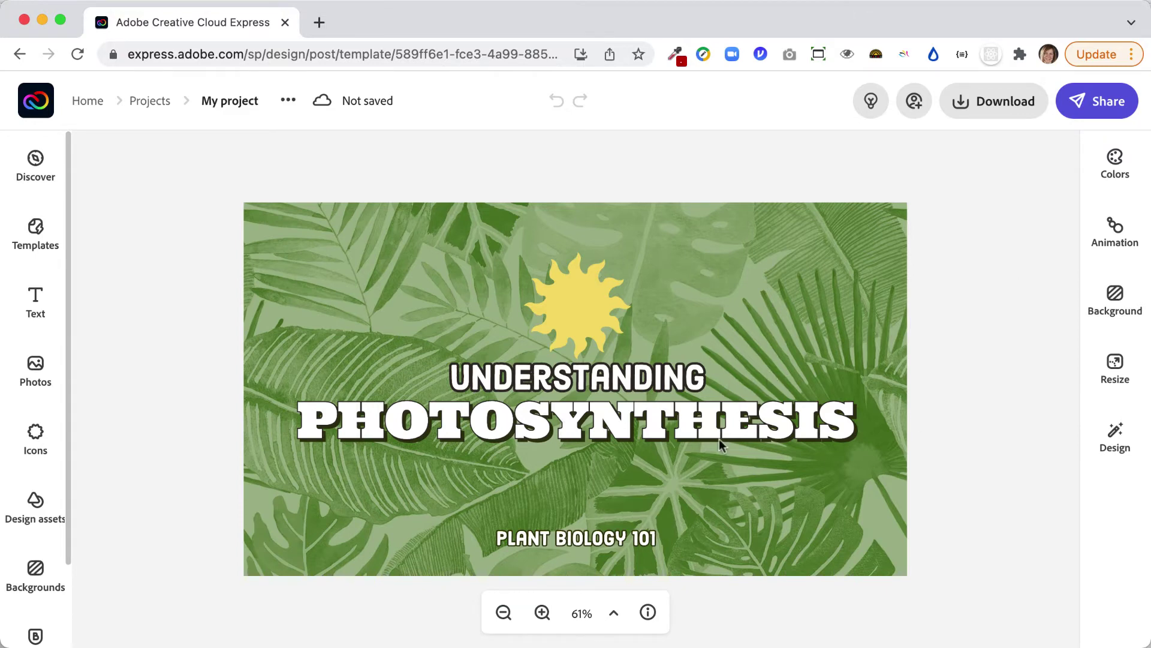
Retitle the template 'Plant Sale!' with 'Gardening Club' replacing the UNDERSTANDING heading.
click(566, 395)
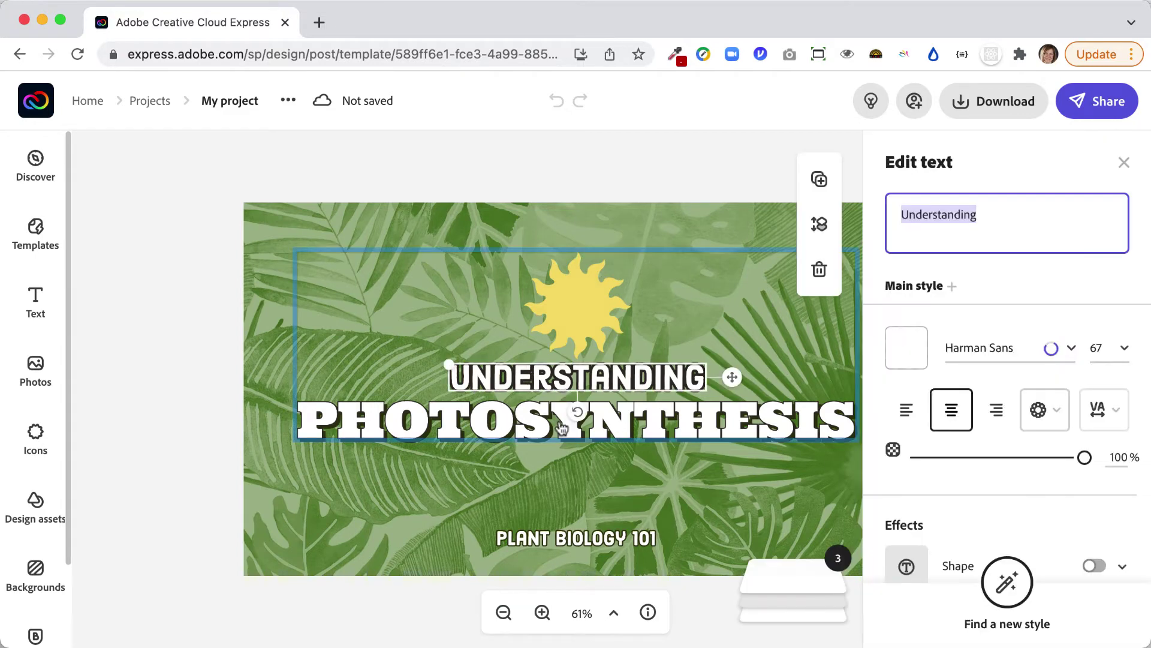
click(530, 425)
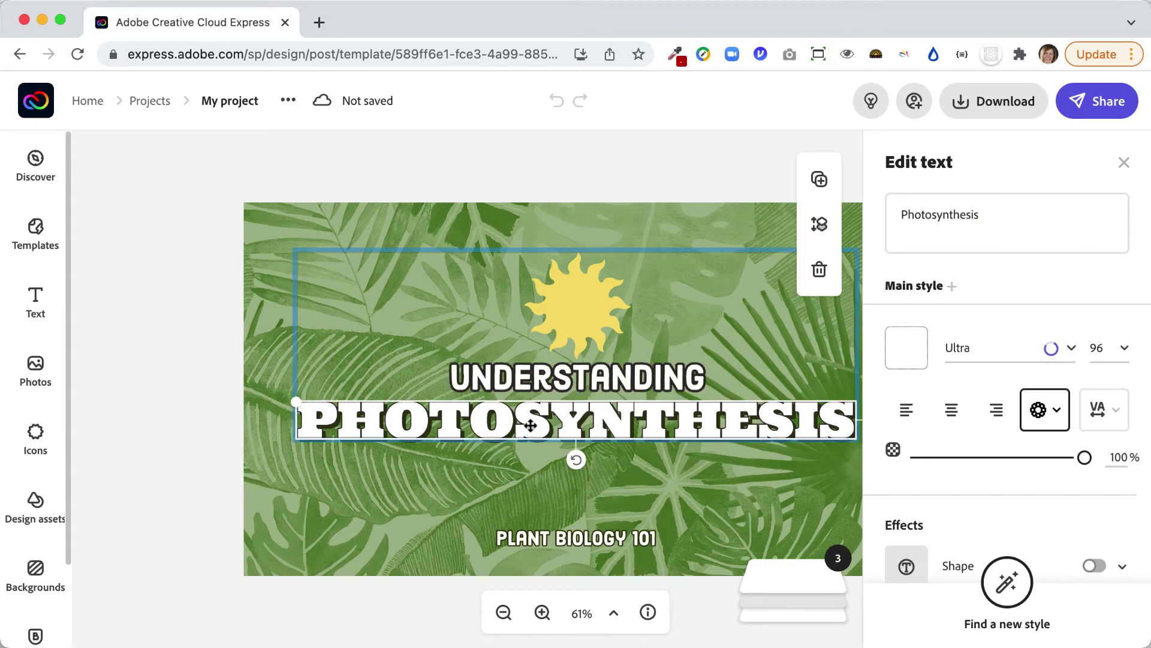
double_click(917, 216)
text(Pla)
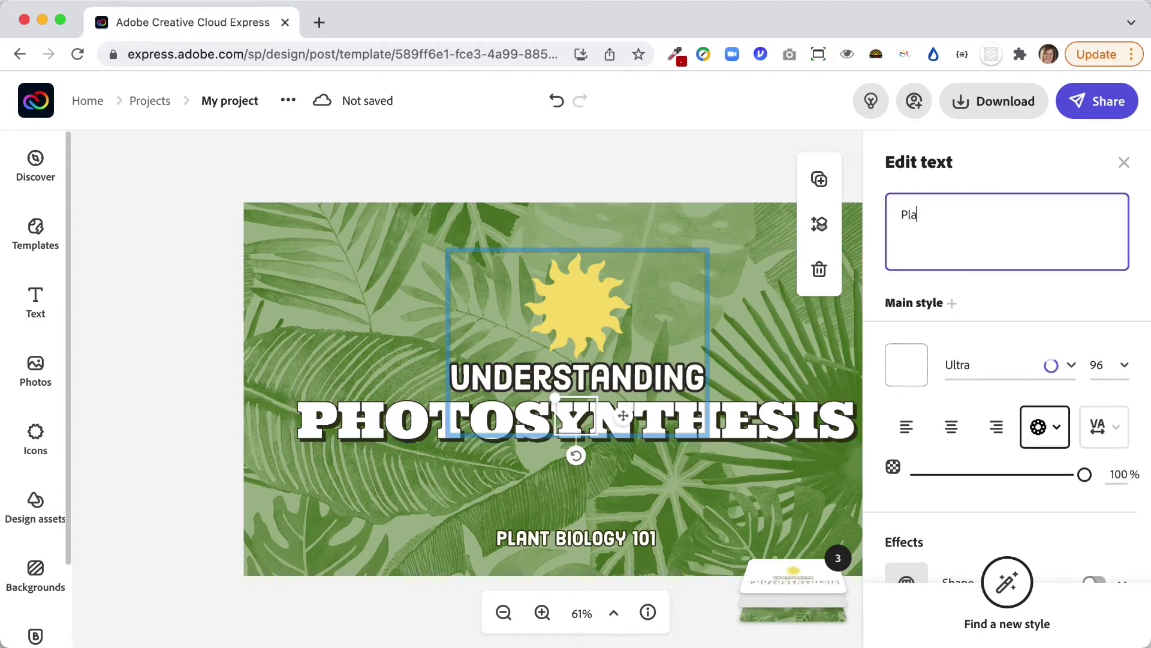
text(nt Sale!)
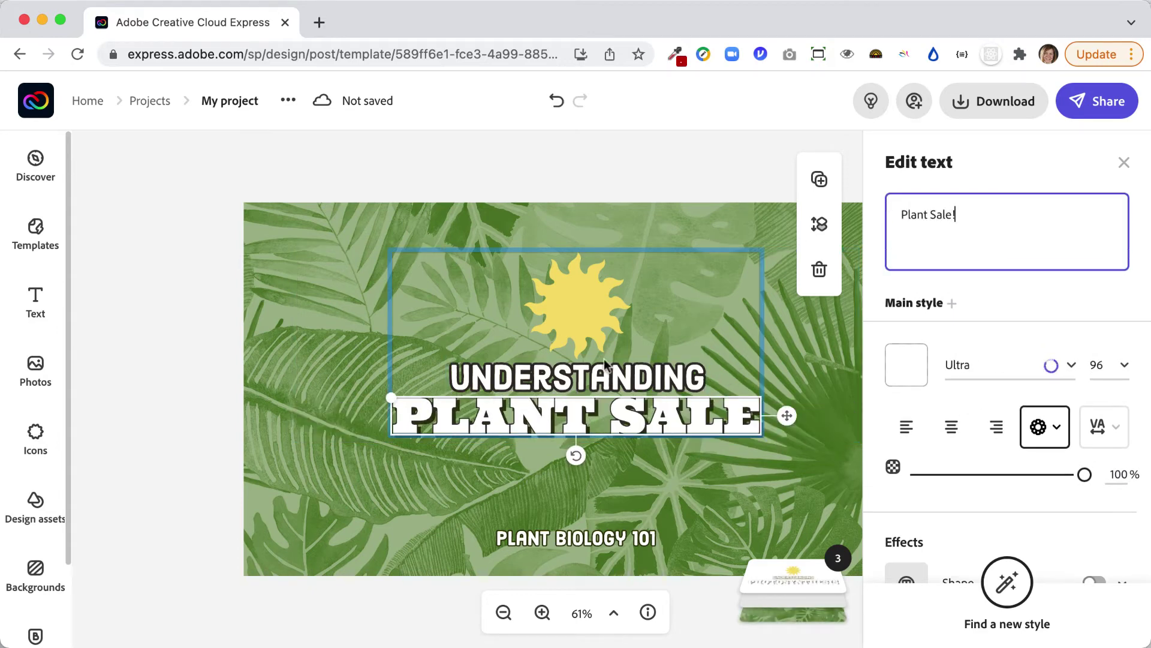
double_click(619, 379)
text(Gardening Club)
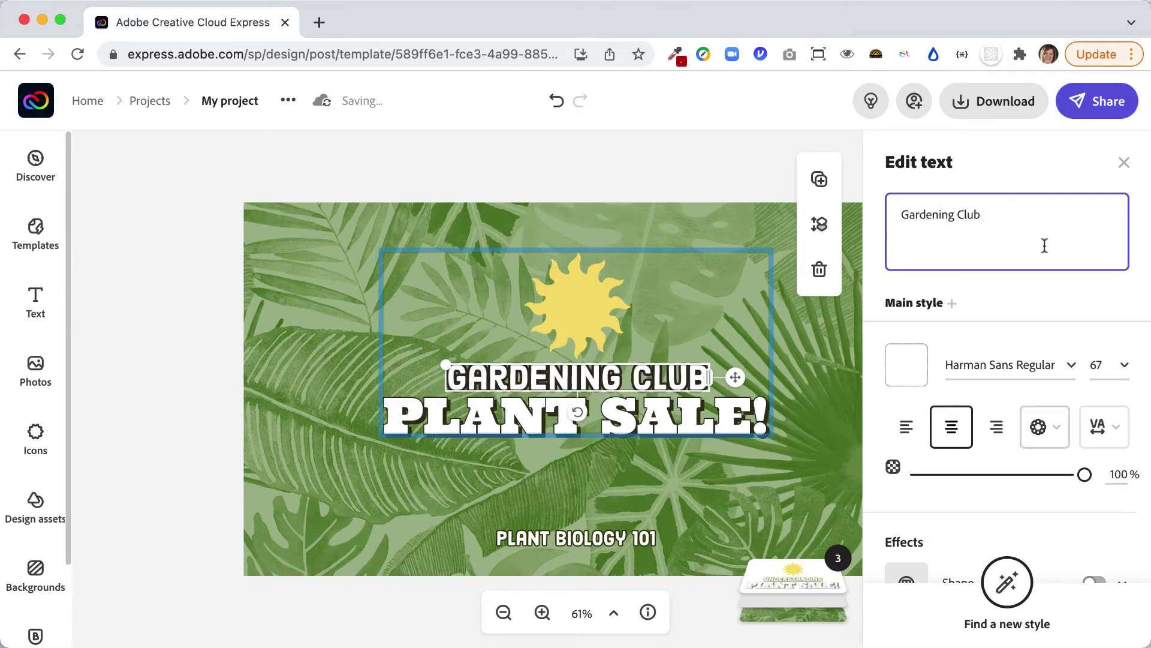
Change the PLANT BIOLOGY 101 line to read 'May 15, 1pm-5pm'.
click(602, 541)
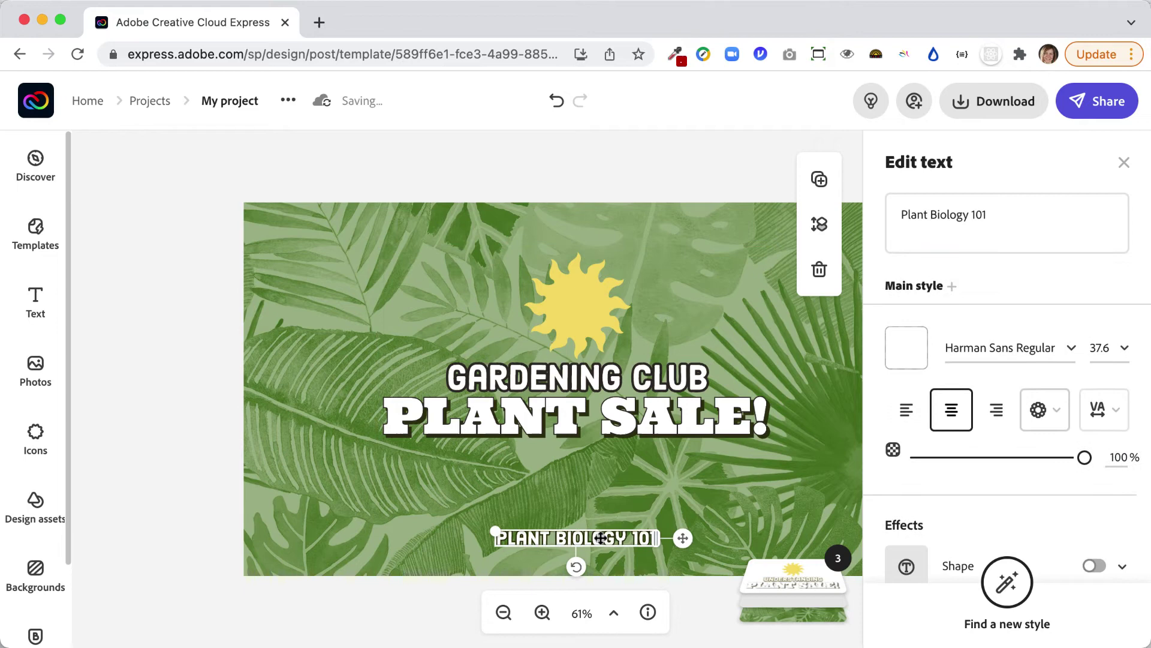
triple_click(990, 217)
text(May 15, 1pm)
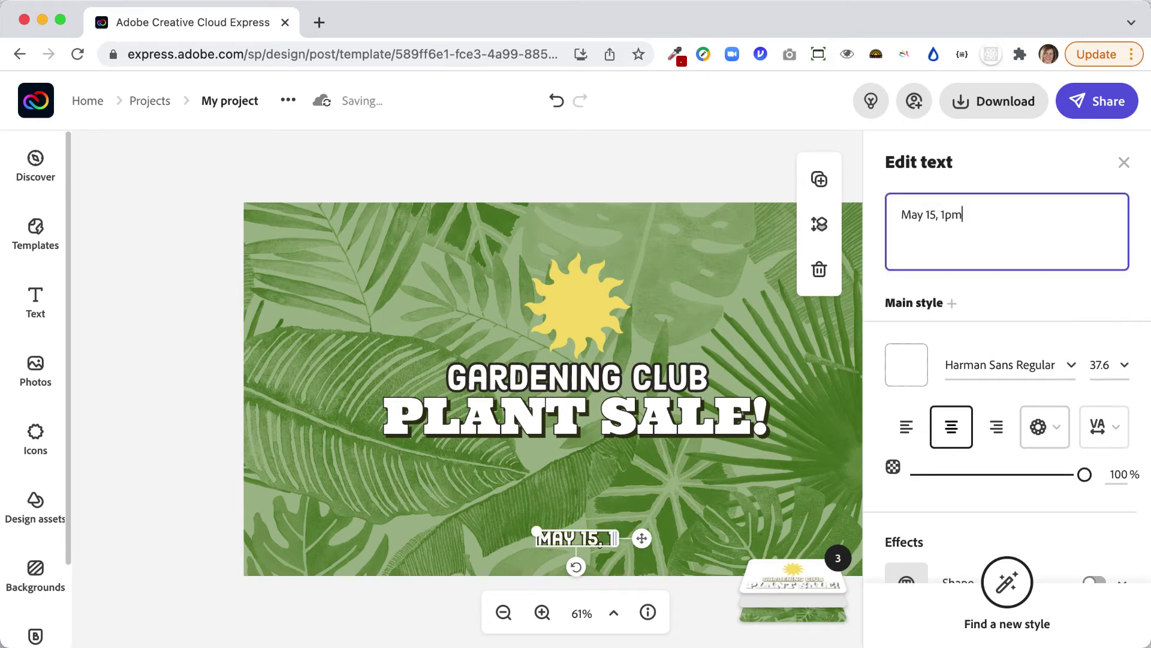
text(-5pm)
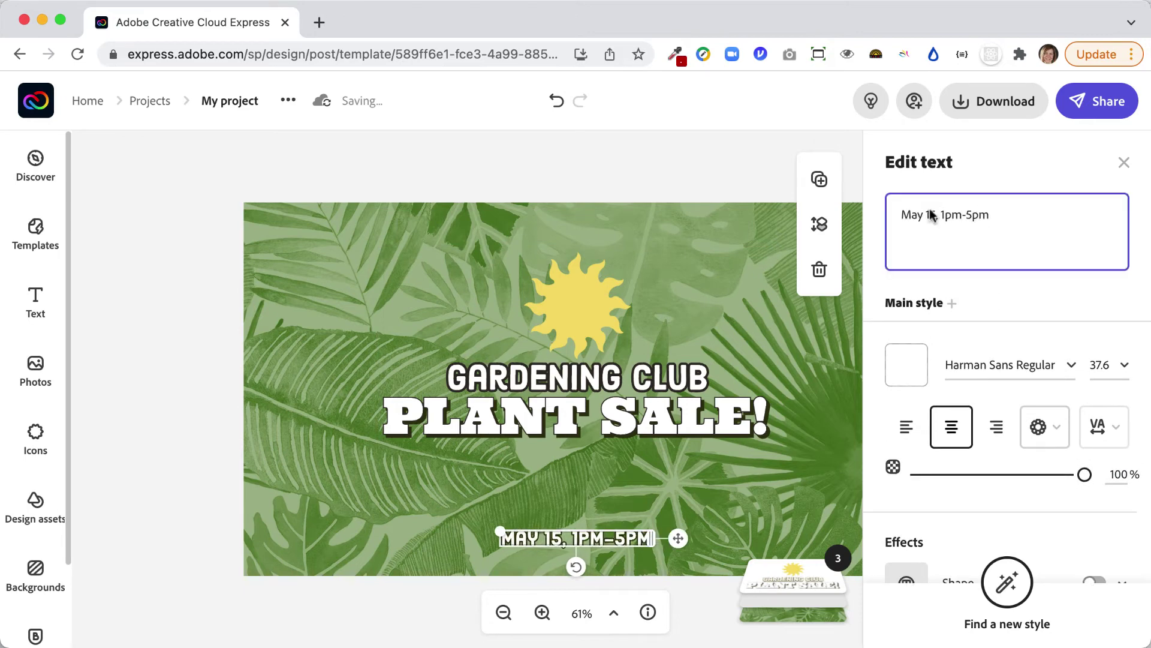
click(726, 147)
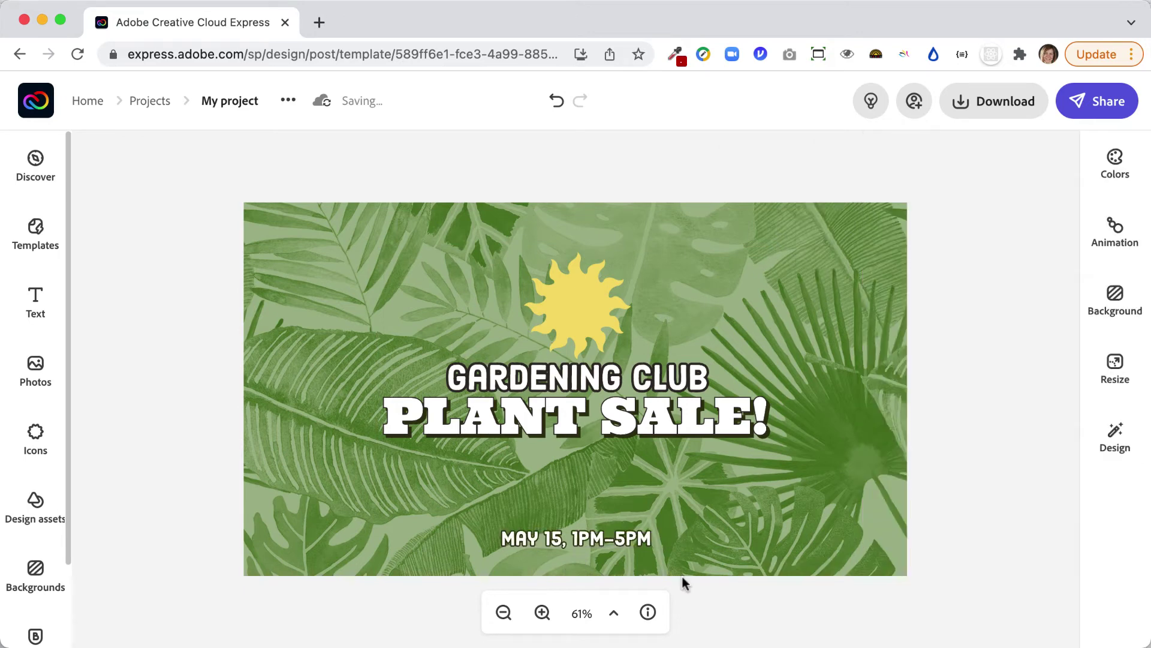
Move the date line up, enlarge it, and centre it under the heading.
click(590, 539)
drag(582, 530, 582, 511)
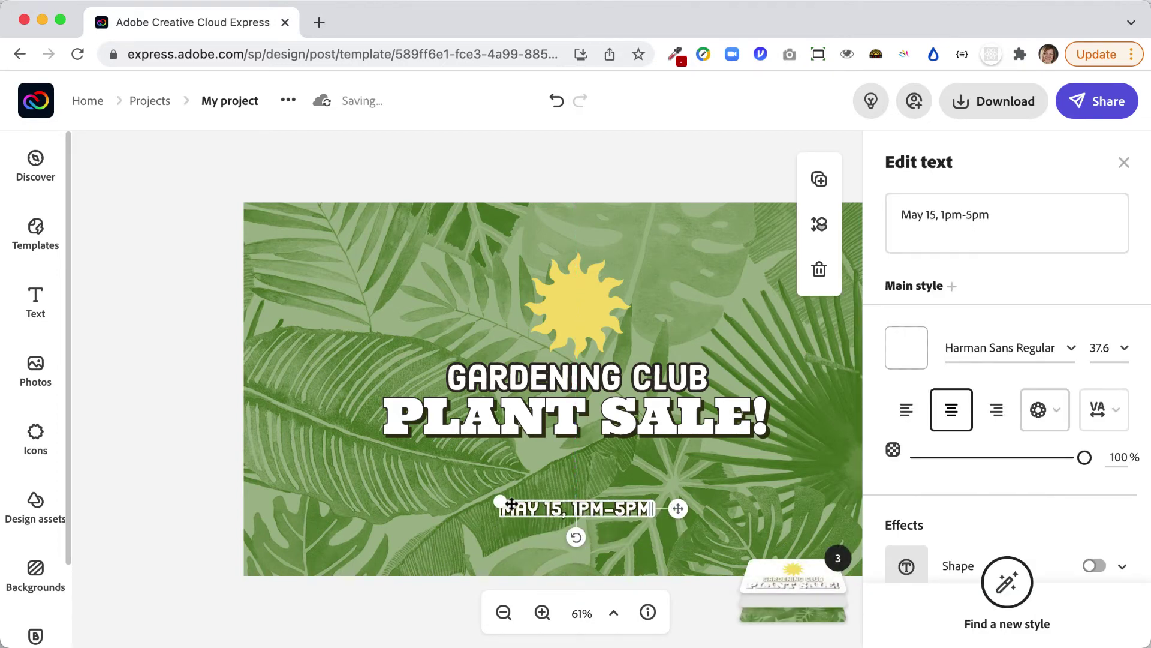
drag(428, 473, 376, 493)
drag(605, 489, 607, 499)
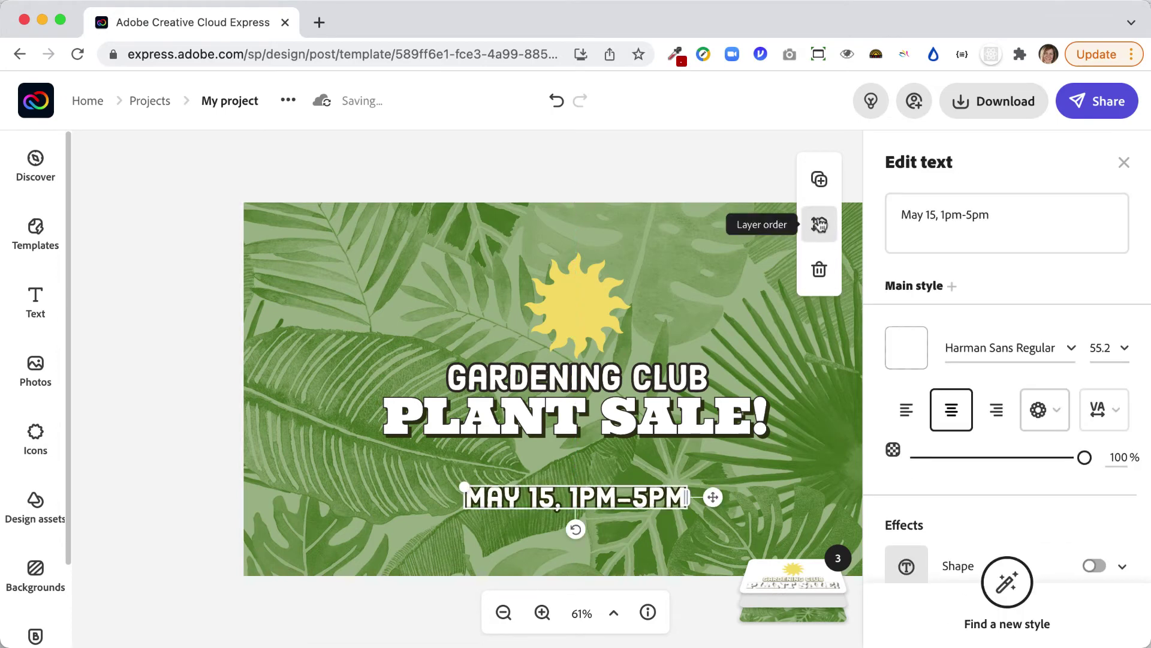
Duplicate the date line below itself and change the copy to 'Main Green'.
click(822, 196)
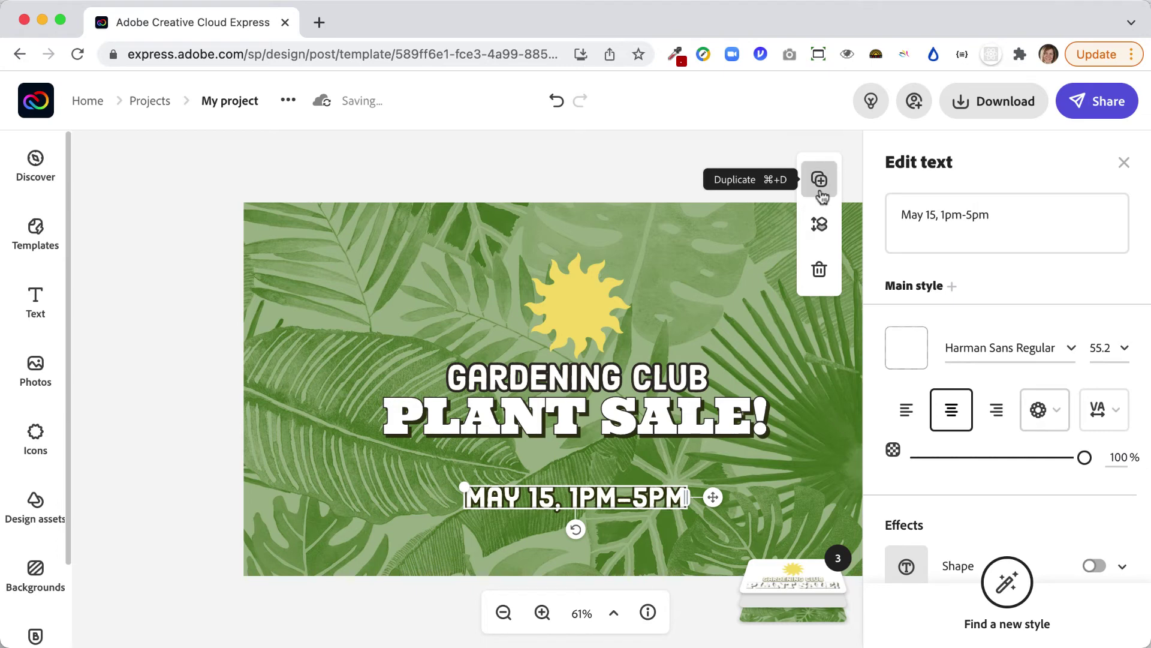
drag(590, 499, 590, 534)
double_click(590, 534)
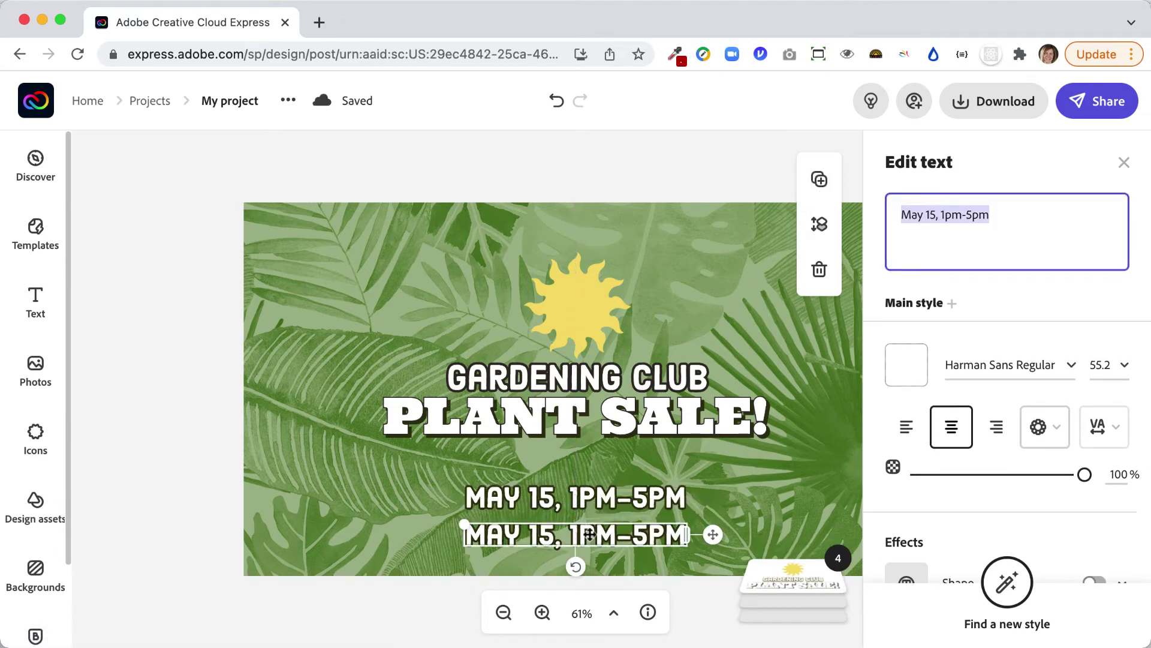
text(Main Green)
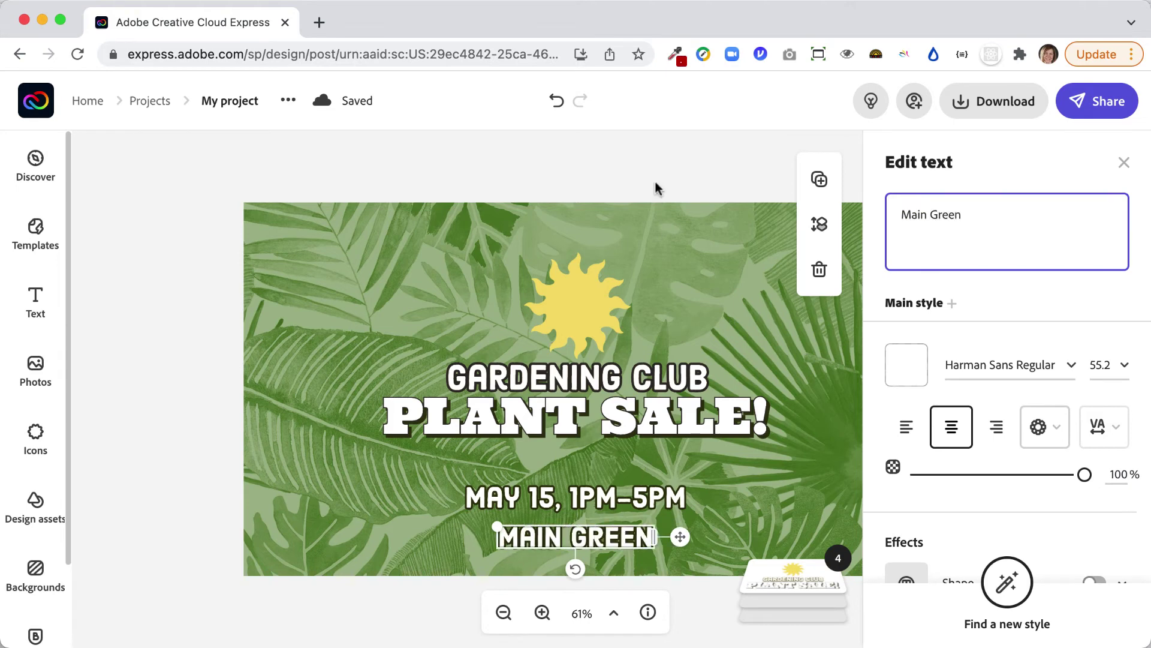
click(664, 169)
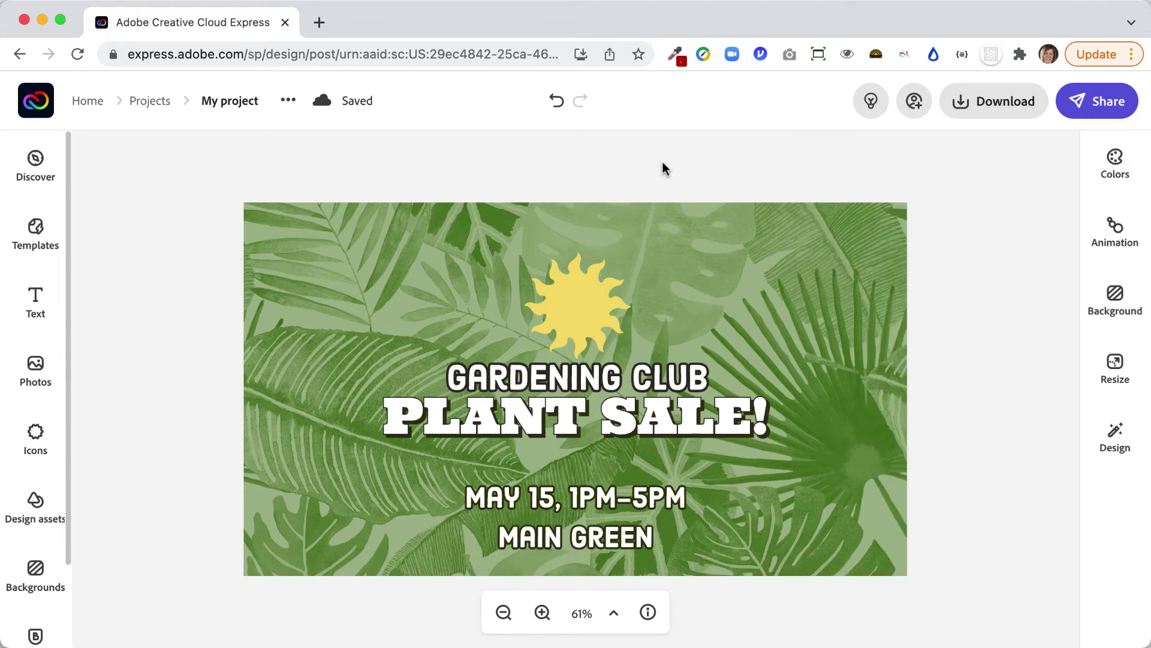
click(981, 102)
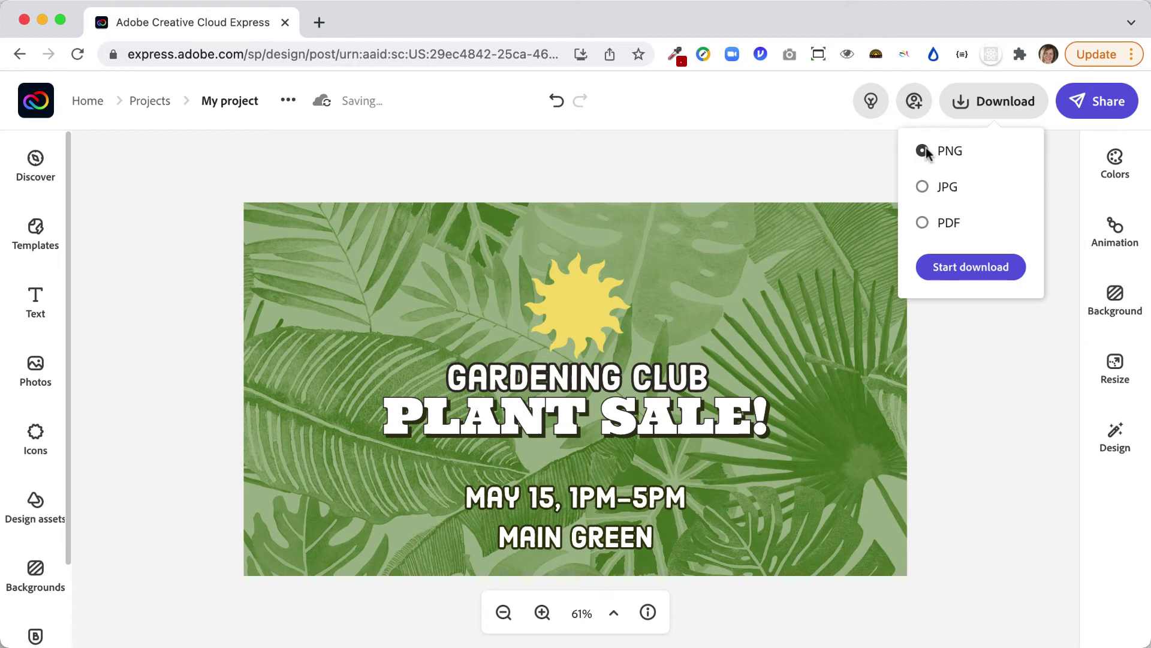
click(922, 188)
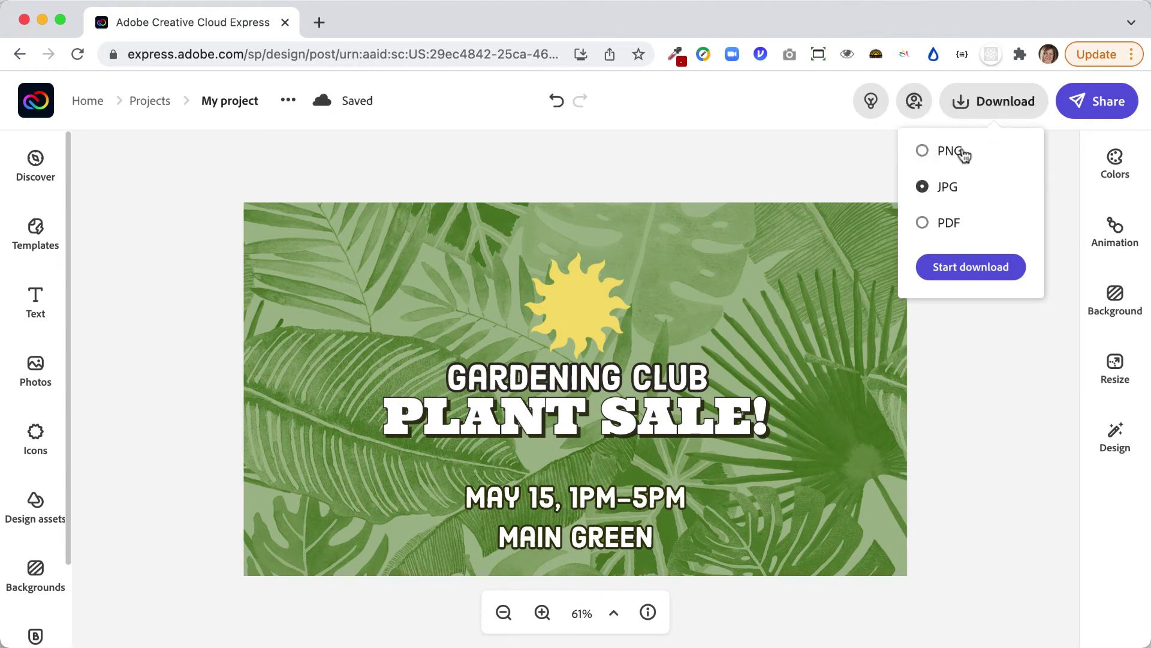
click(958, 154)
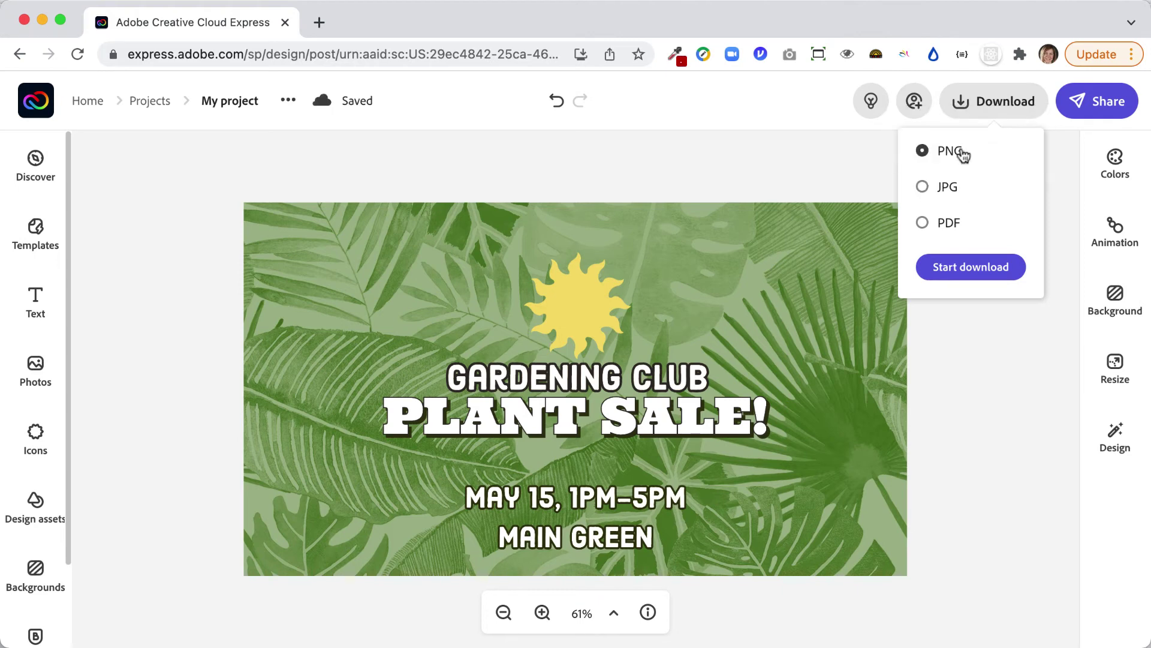
click(995, 463)
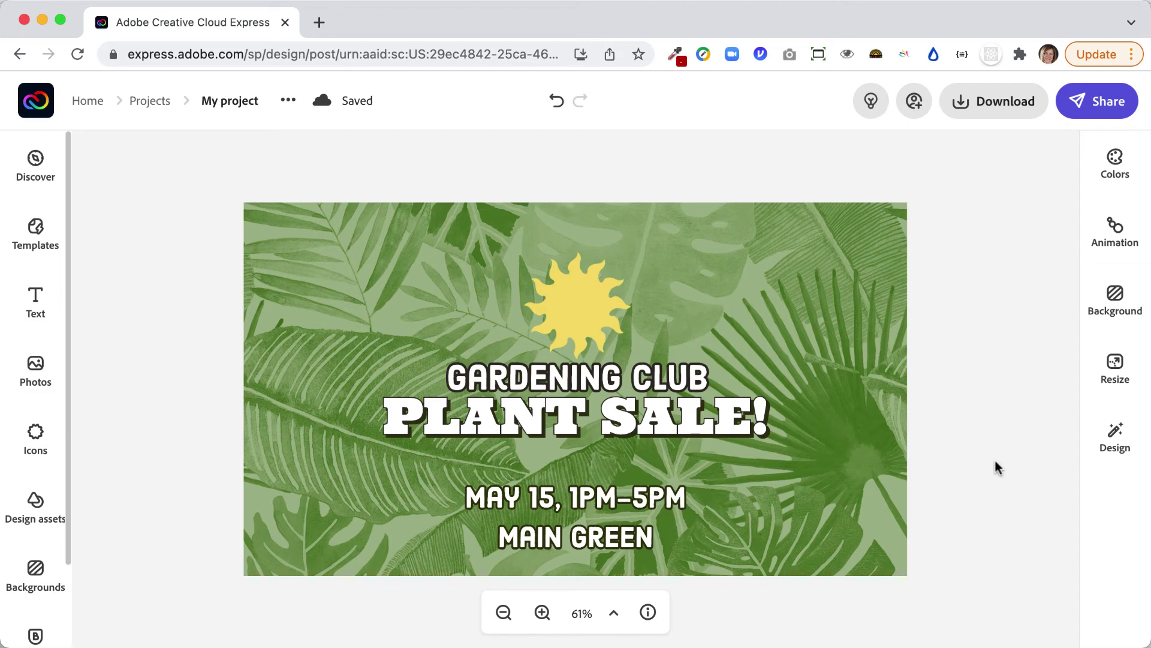
Apply the orange, red and green palette, undo its shuffle, and bring up layout variations.
click(1116, 176)
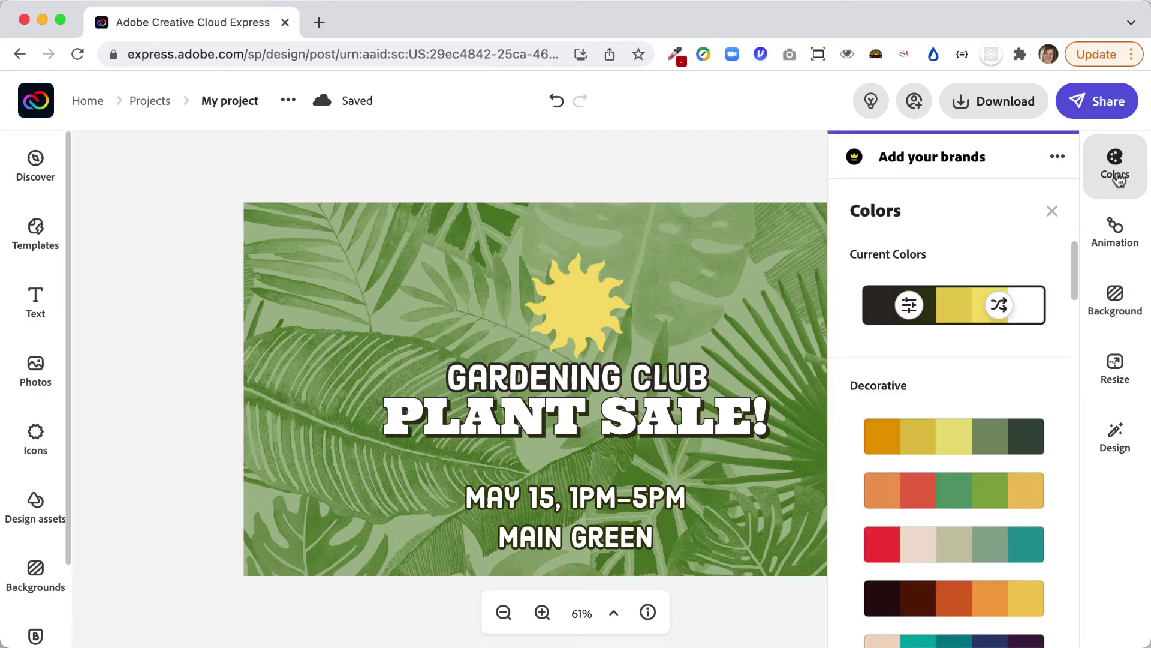
click(996, 493)
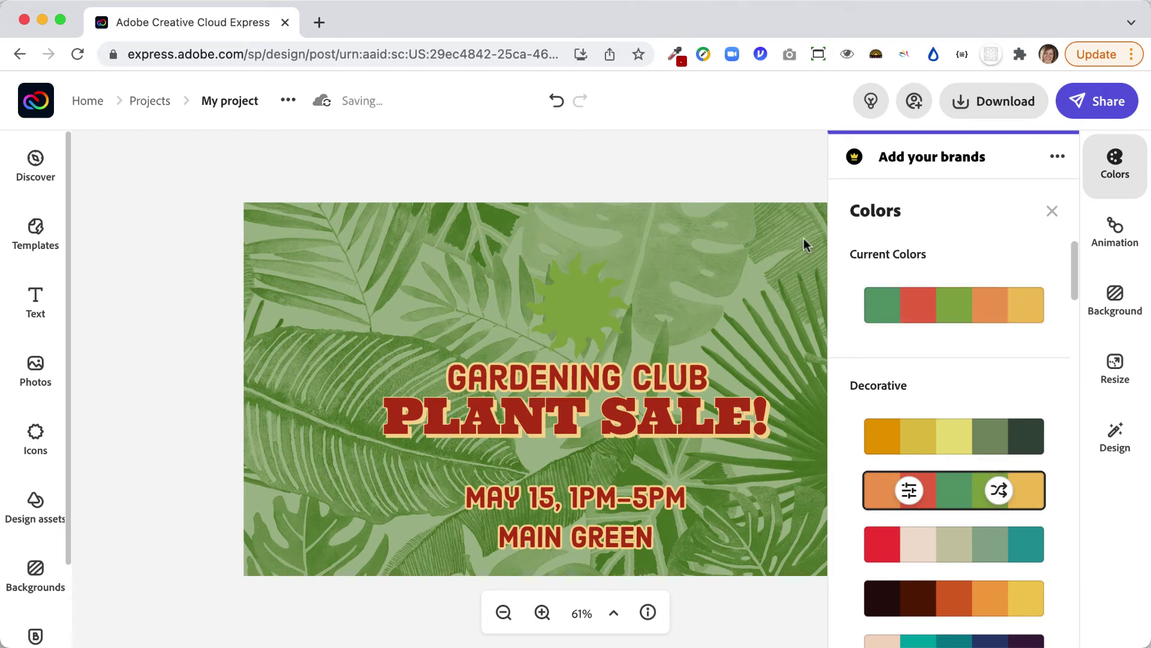
click(558, 100)
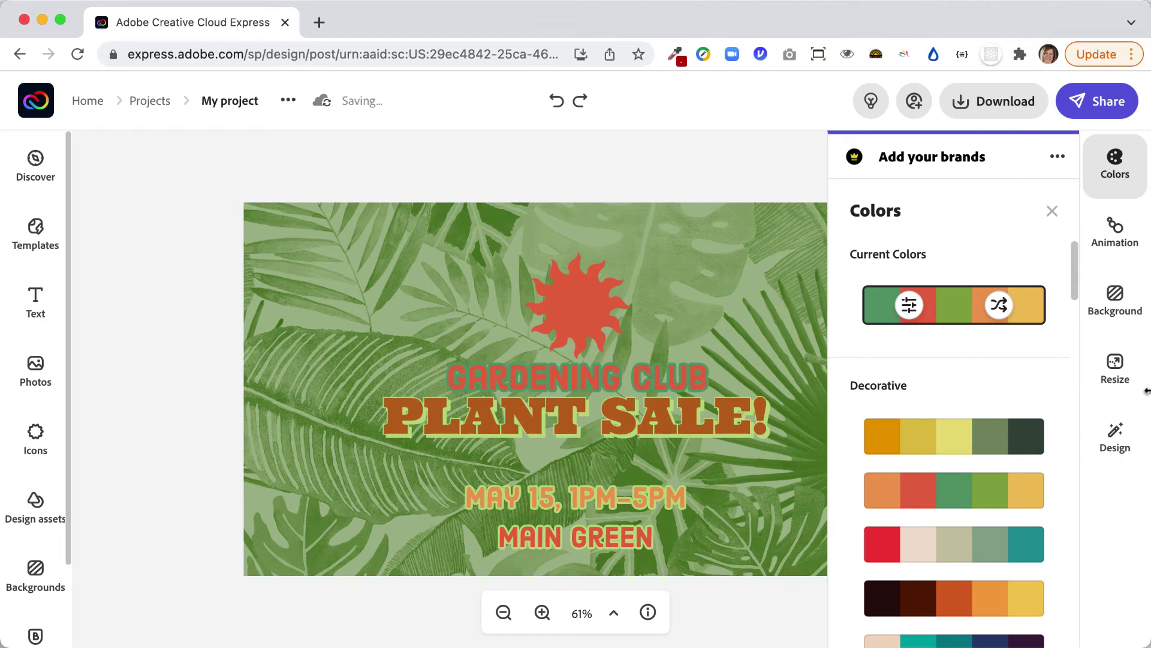
click(1117, 438)
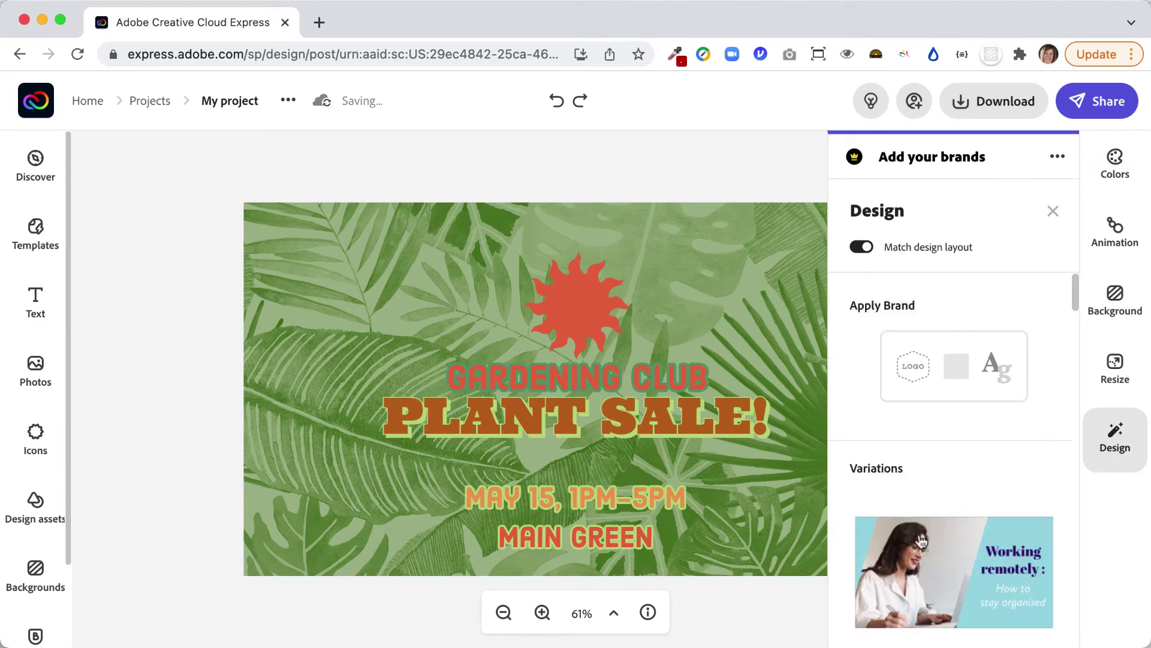
Switch to the Support Local layout with its navy diagonal panel and red text.
scroll(922, 565, down, 8)
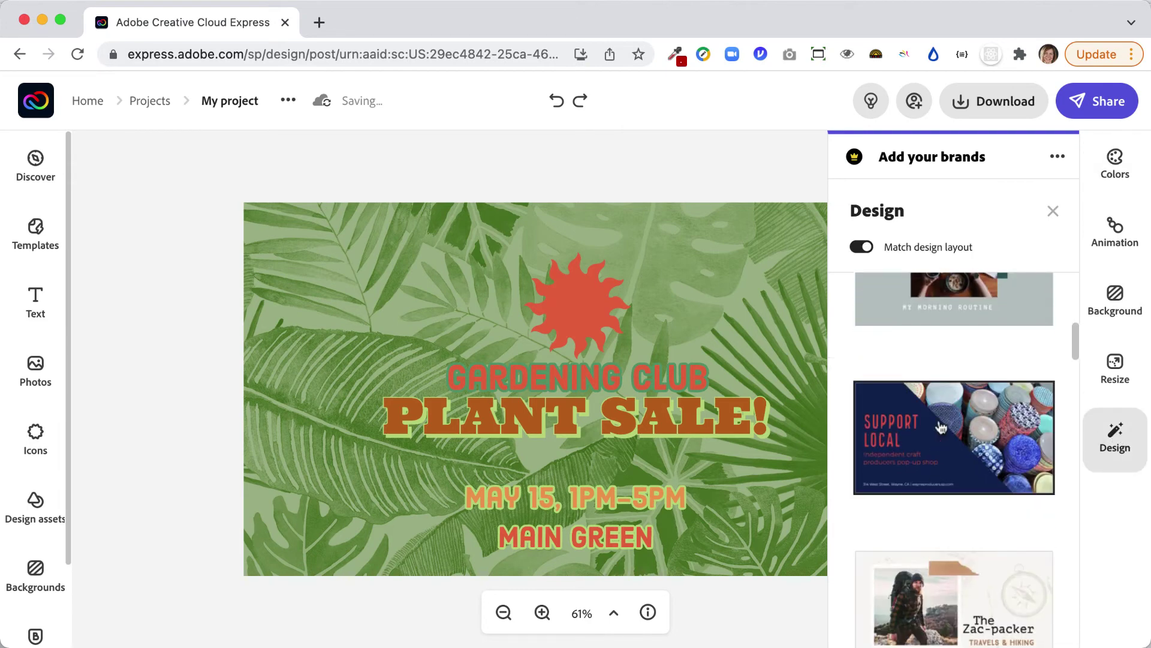
click(940, 423)
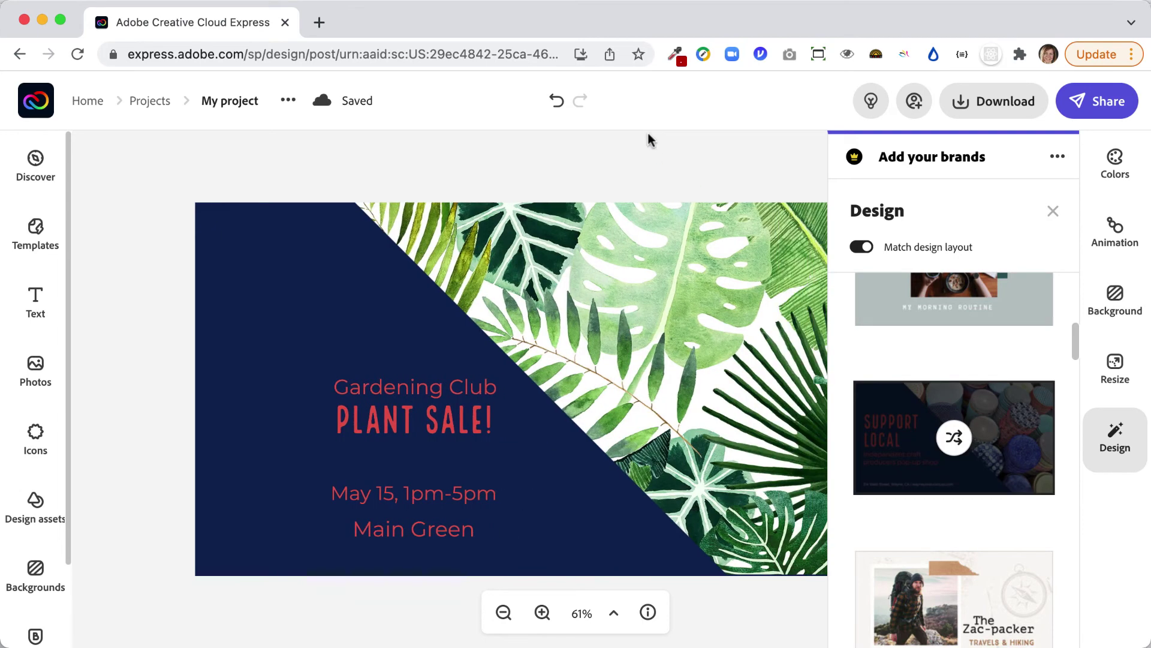
scroll(648, 139, right, 4)
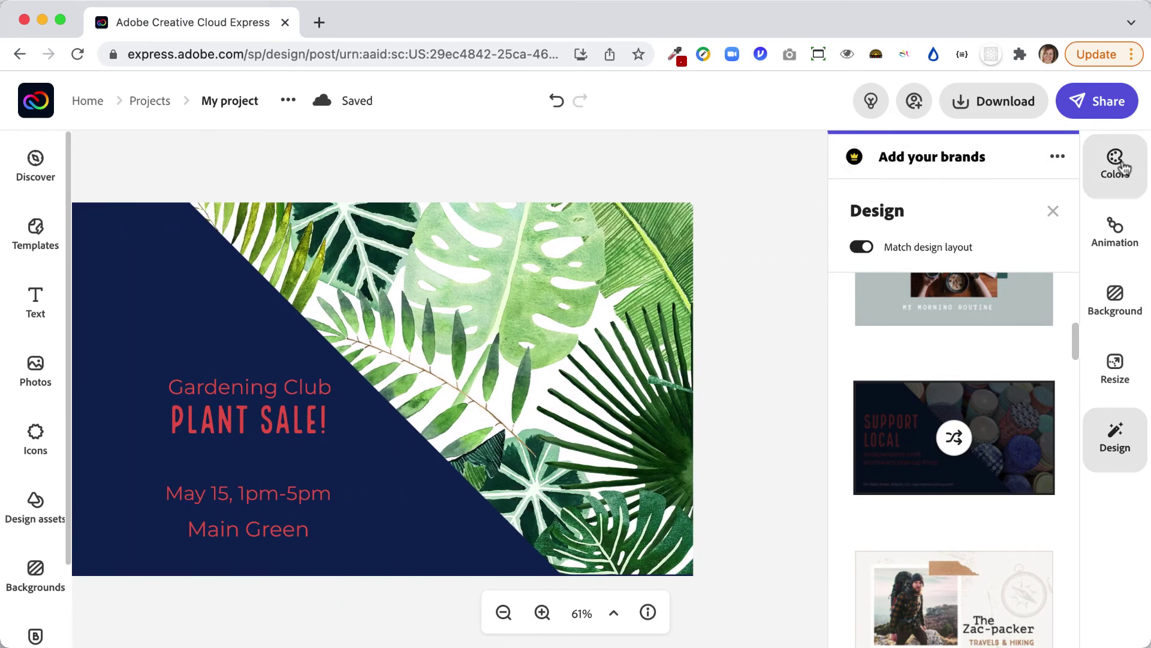
Apply the green decorative palette, making the diagonal panel pale mint and the text green.
click(1116, 165)
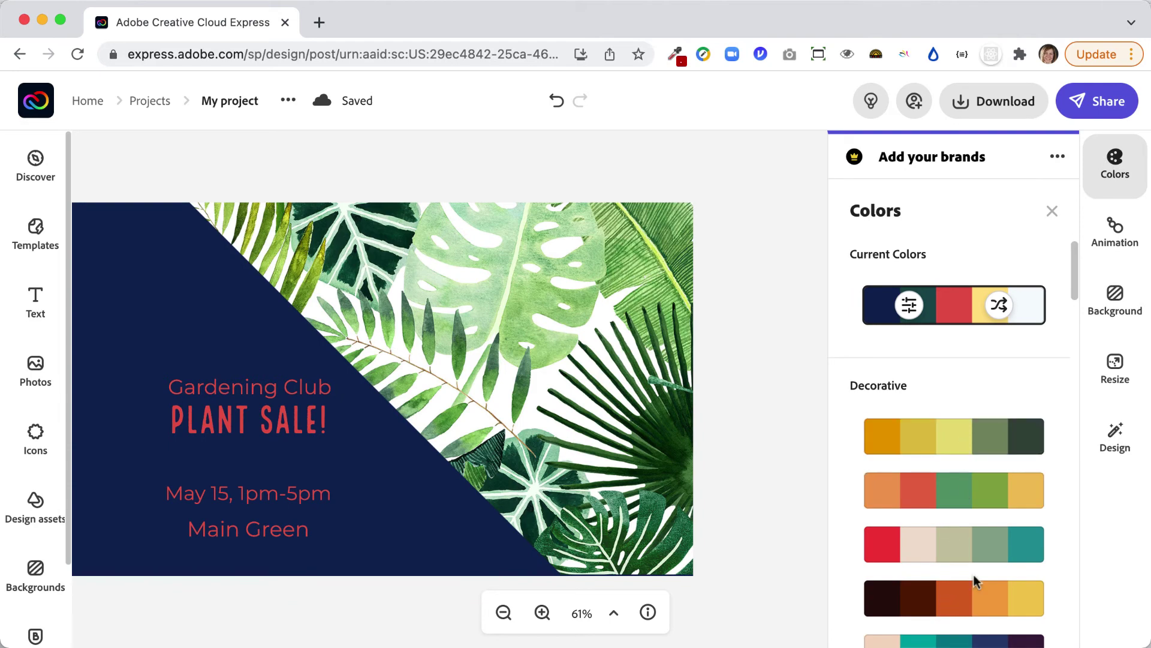
scroll(972, 571, down, 4)
click(965, 616)
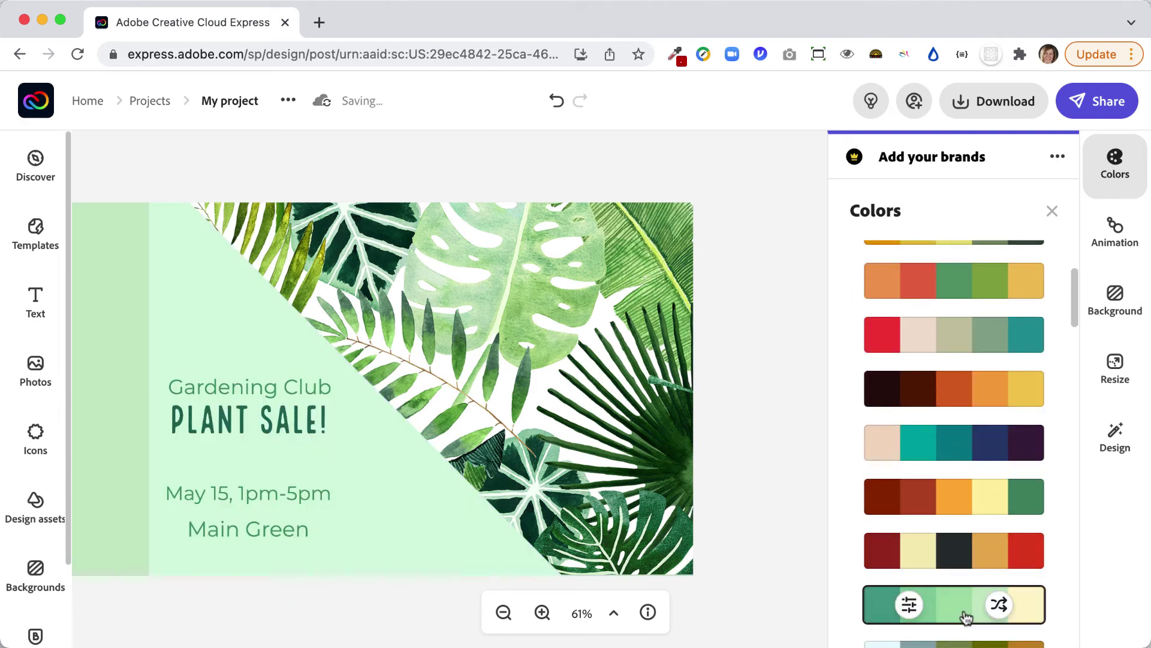
scroll(462, 317, left, 3)
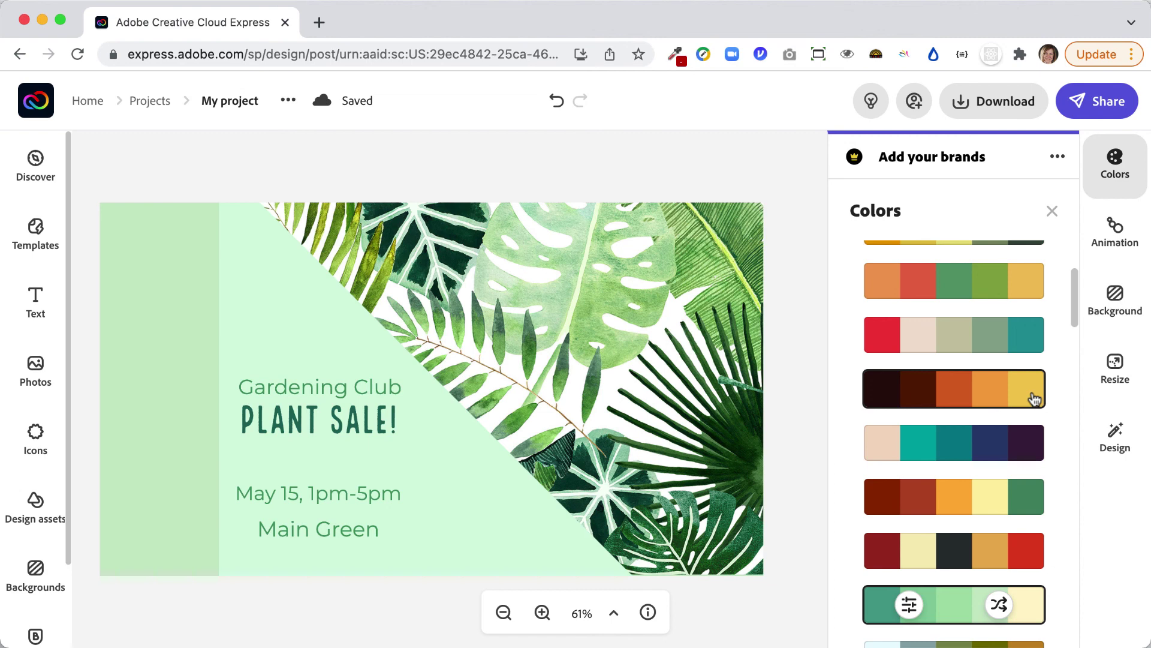
Dismiss the download format options and Colors panel to show the finished green Plant Sale slide.
click(1013, 114)
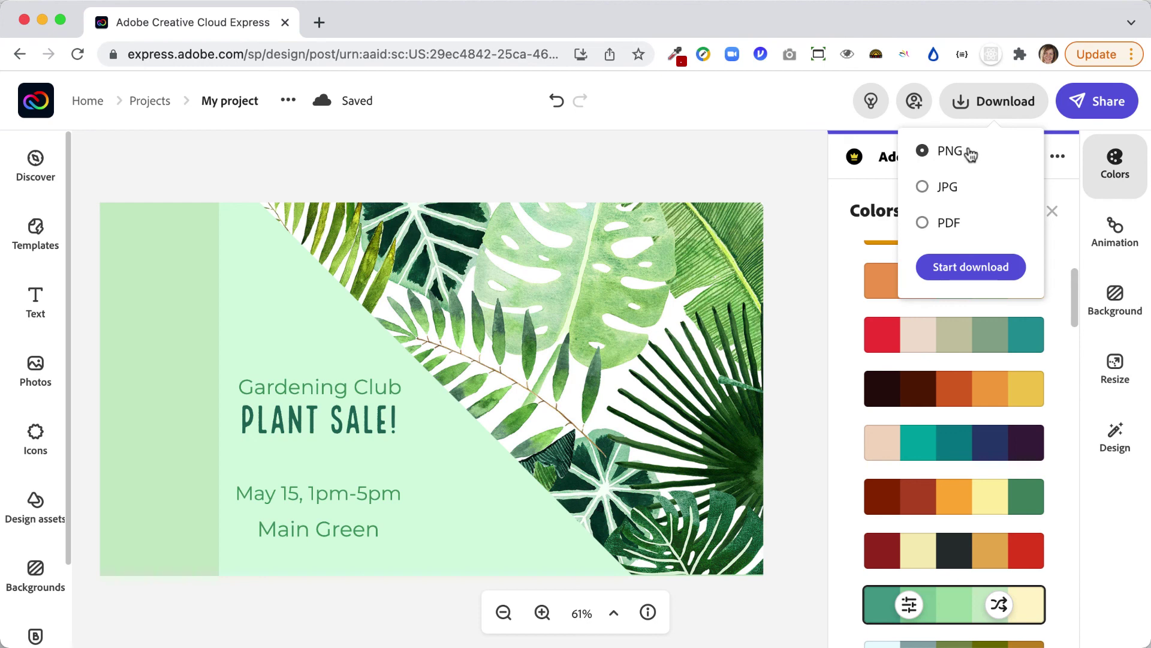
click(754, 169)
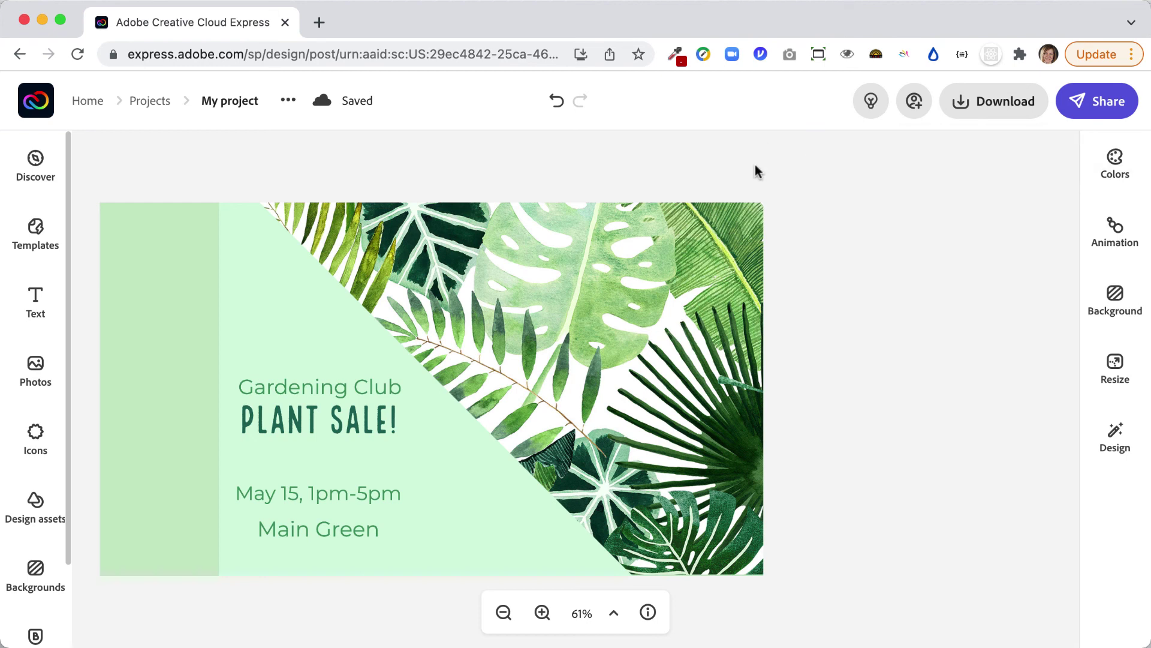